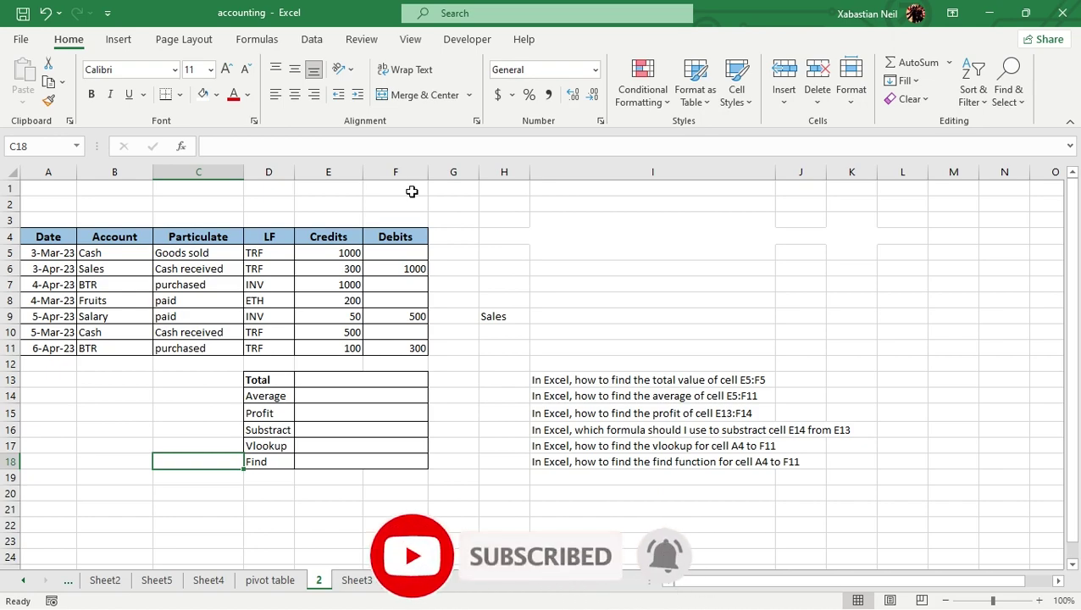
Step: Switch from the Excel workbook to the Opera browser window showing a new ChatGPT chat
key("super")
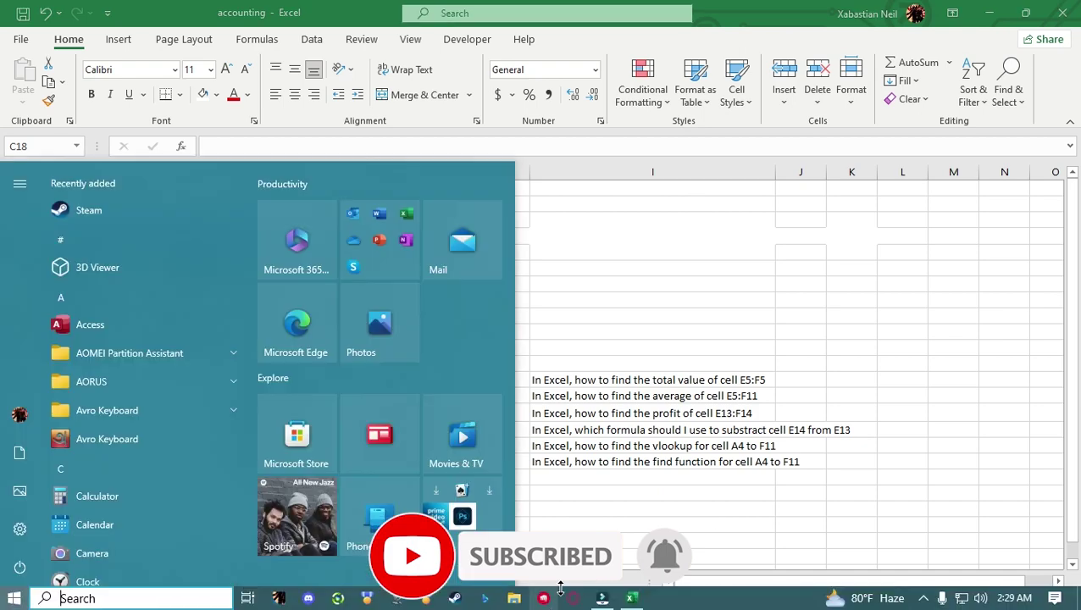
key("super")
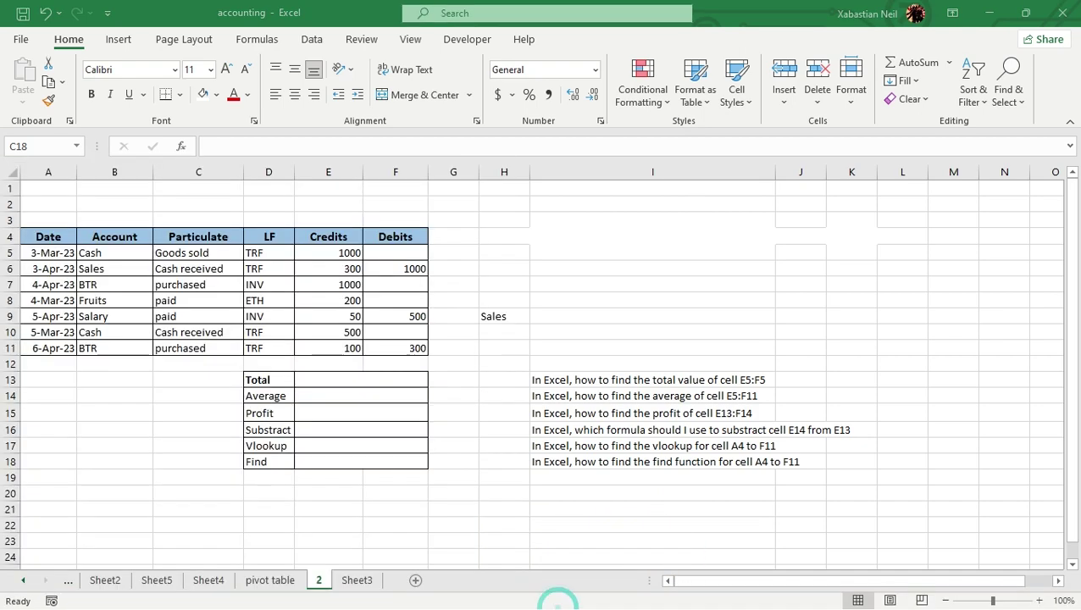
key("super")
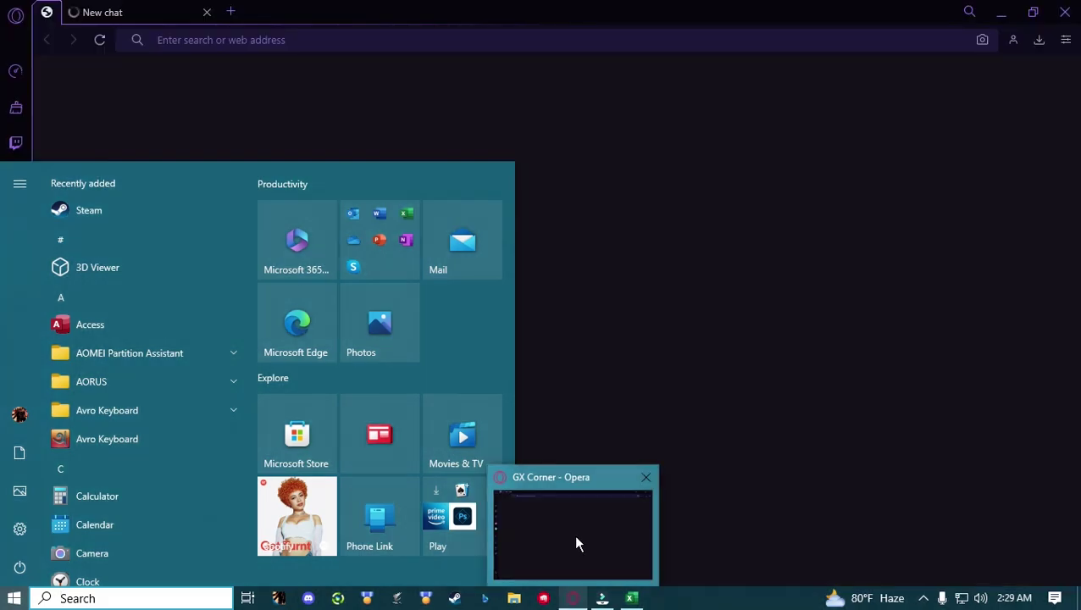
left_click(575, 537)
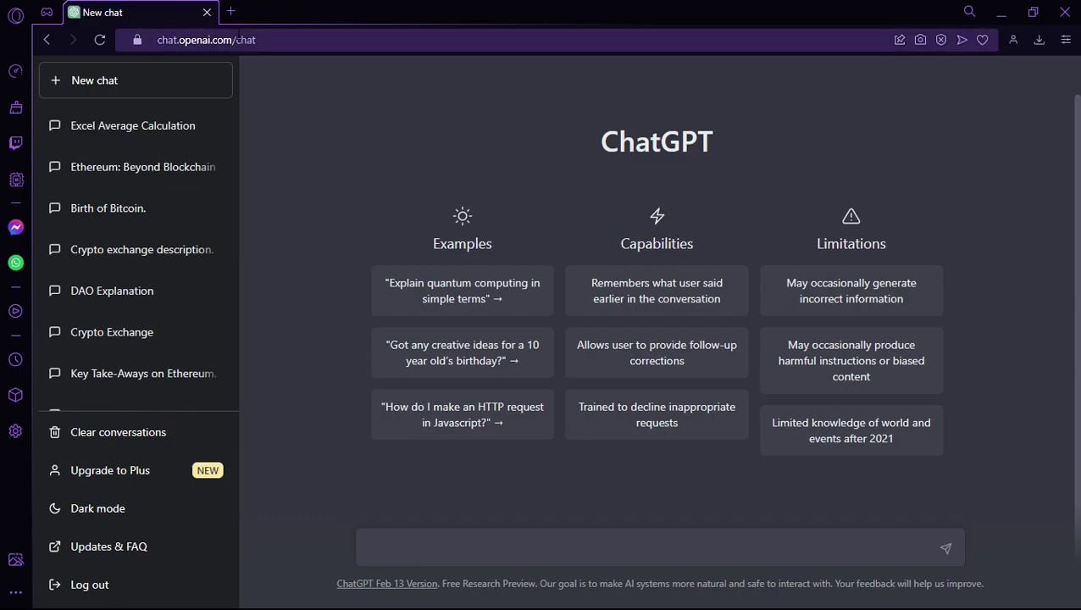
Step: Search the web for "chatgpt open ai" in a new tab and launch ChatGPT from OpenAI's Introducing ChatGPT page
left_click(231, 11)
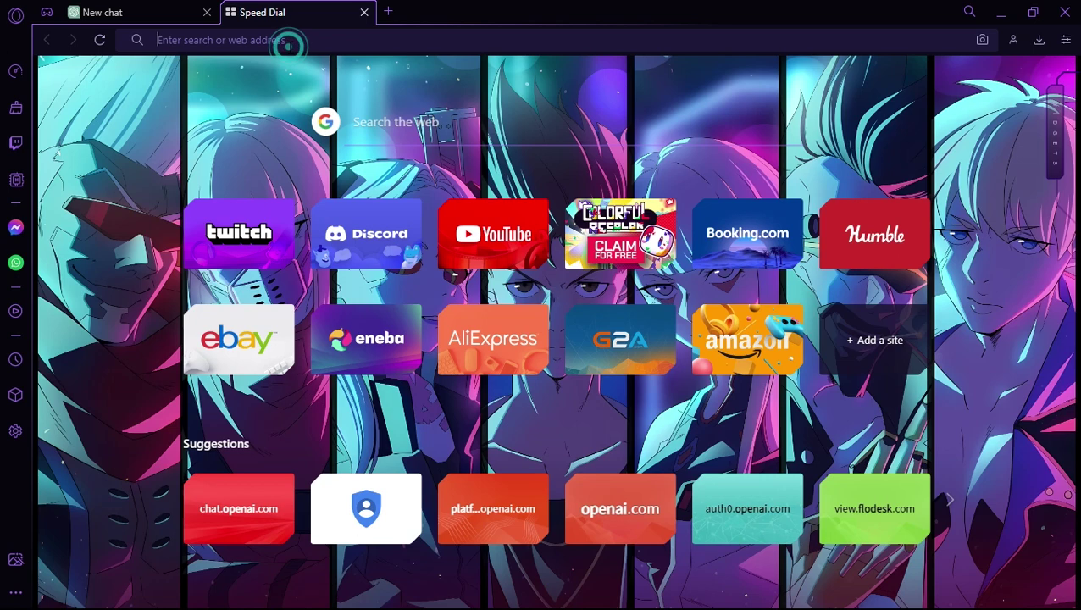
type("chatgpt")
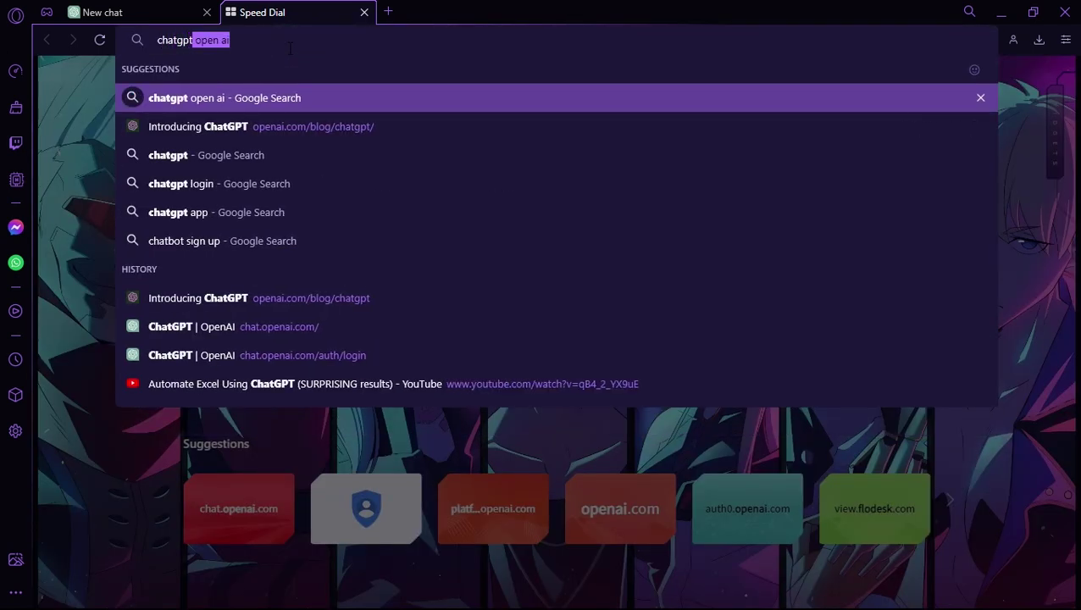
key("Return")
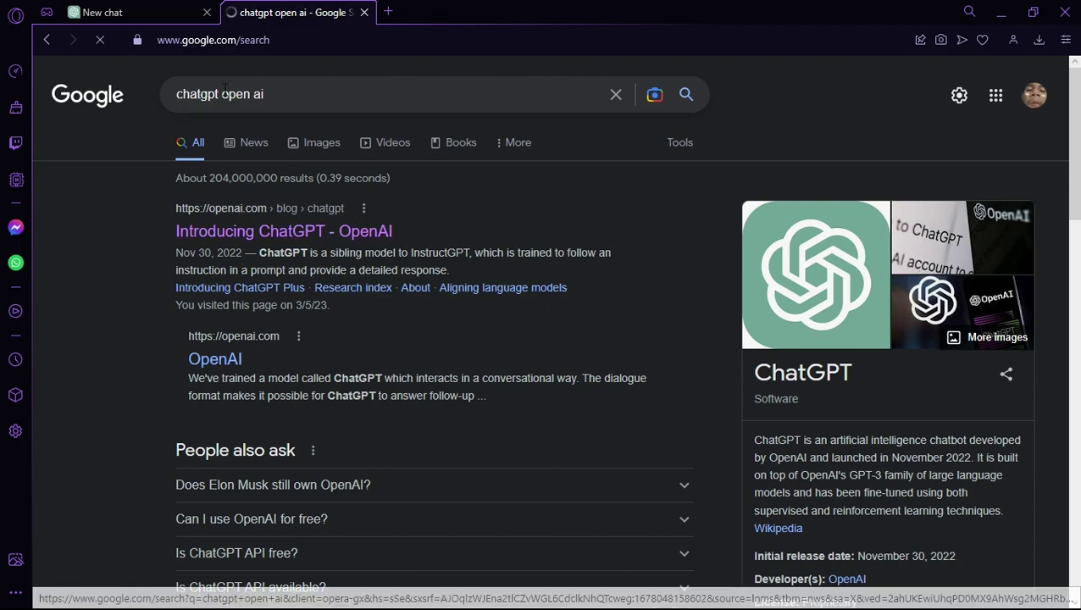
left_click(102, 12)
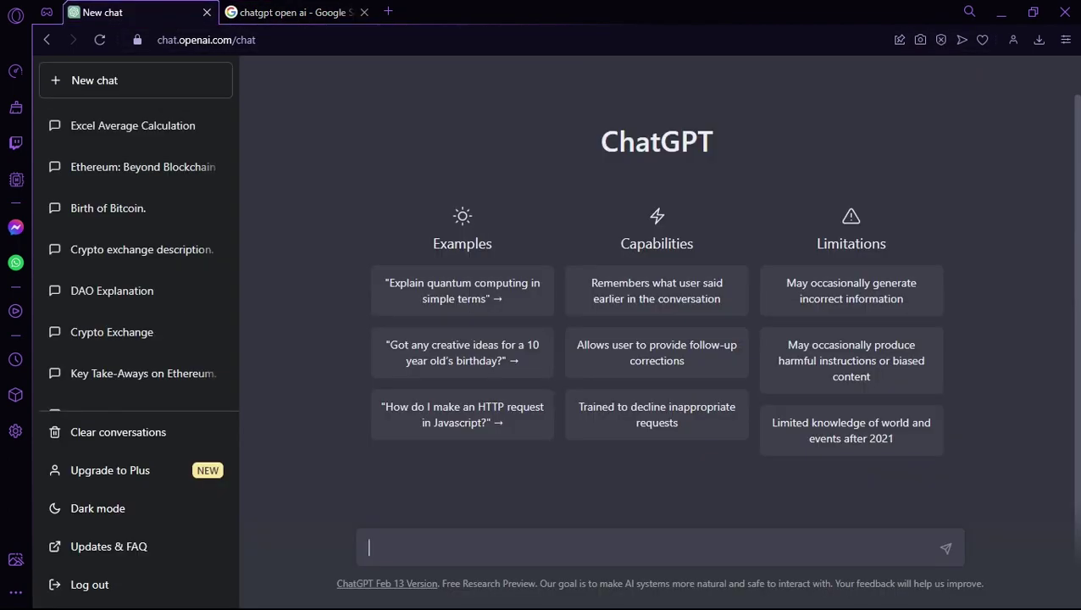
left_click(288, 12)
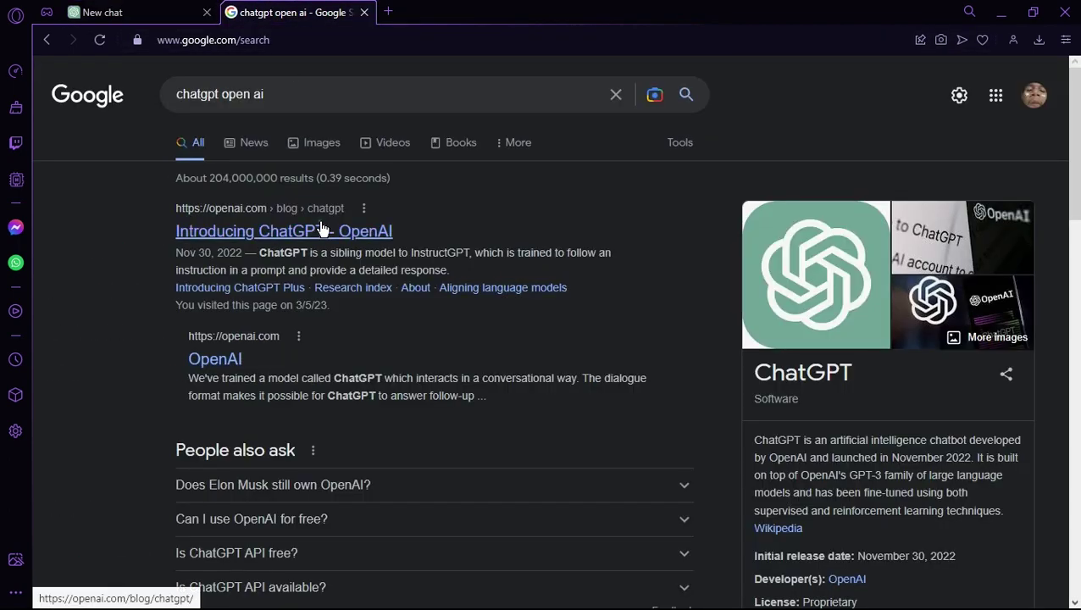
left_click(321, 232)
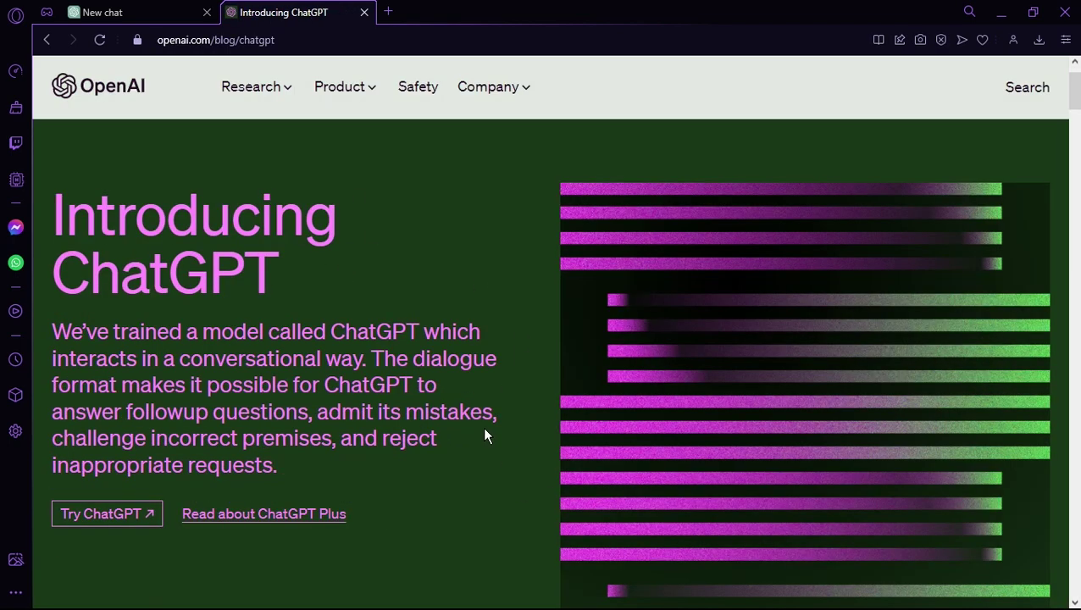
left_click(138, 519)
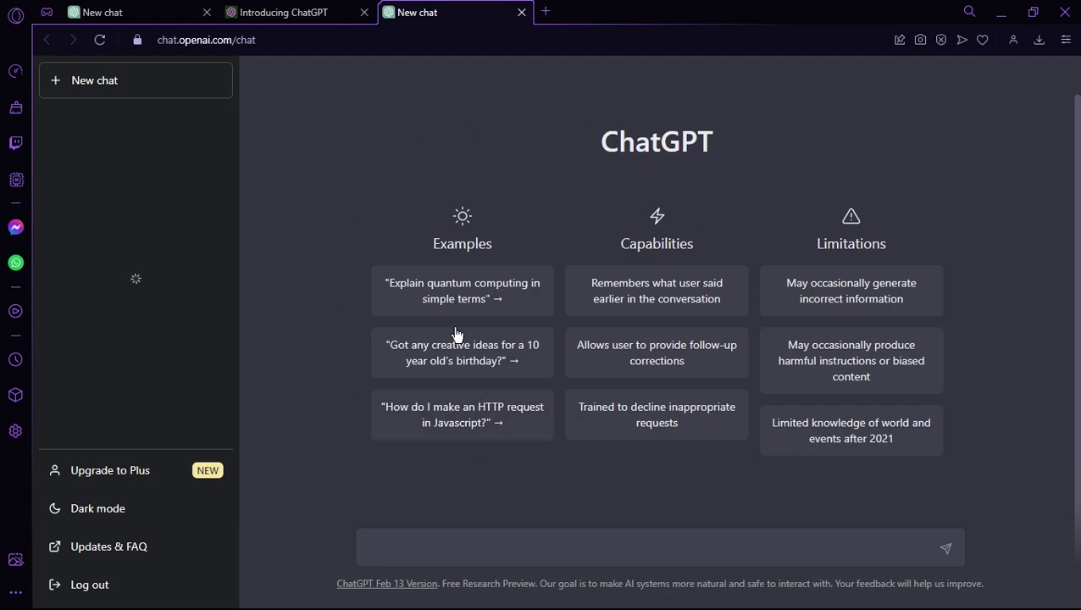
Step: Close the extra OpenAI and ChatGPT tabs and return to the message field of the original new chat
left_click(364, 12)
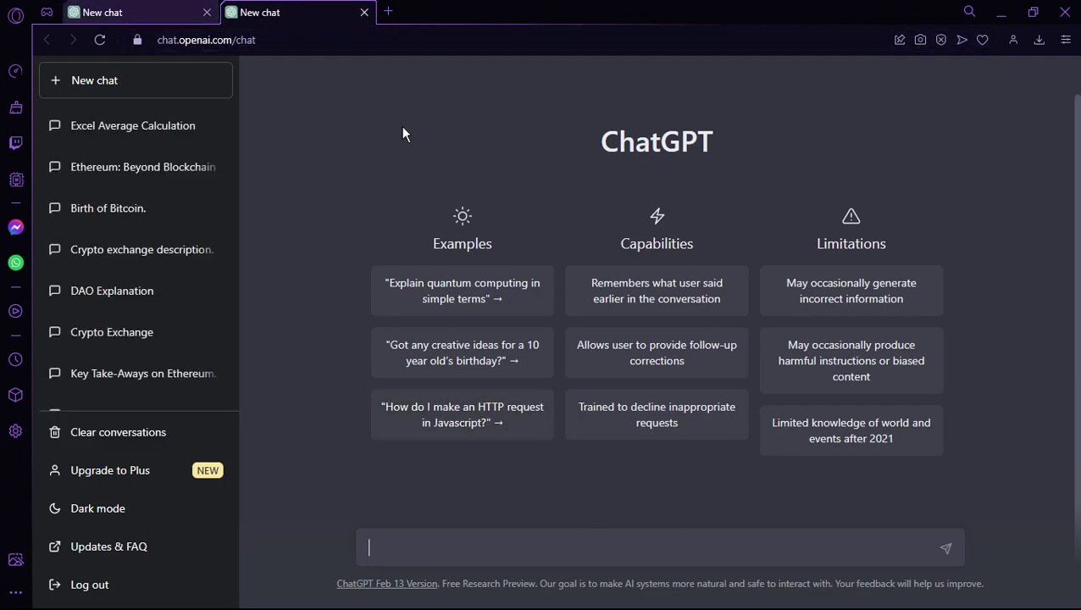
left_click(364, 12)
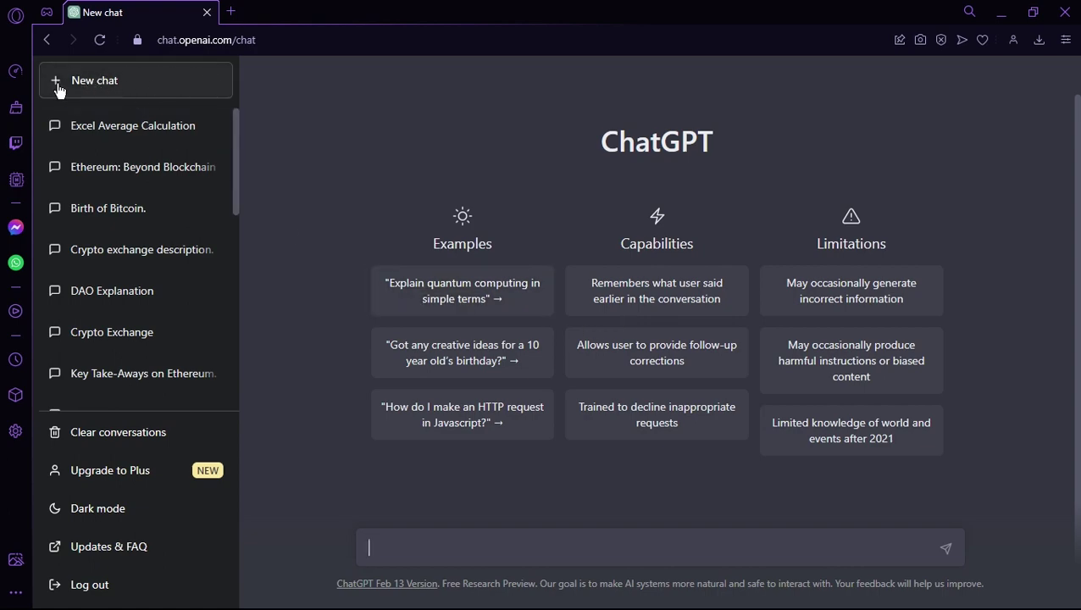
left_click(430, 546)
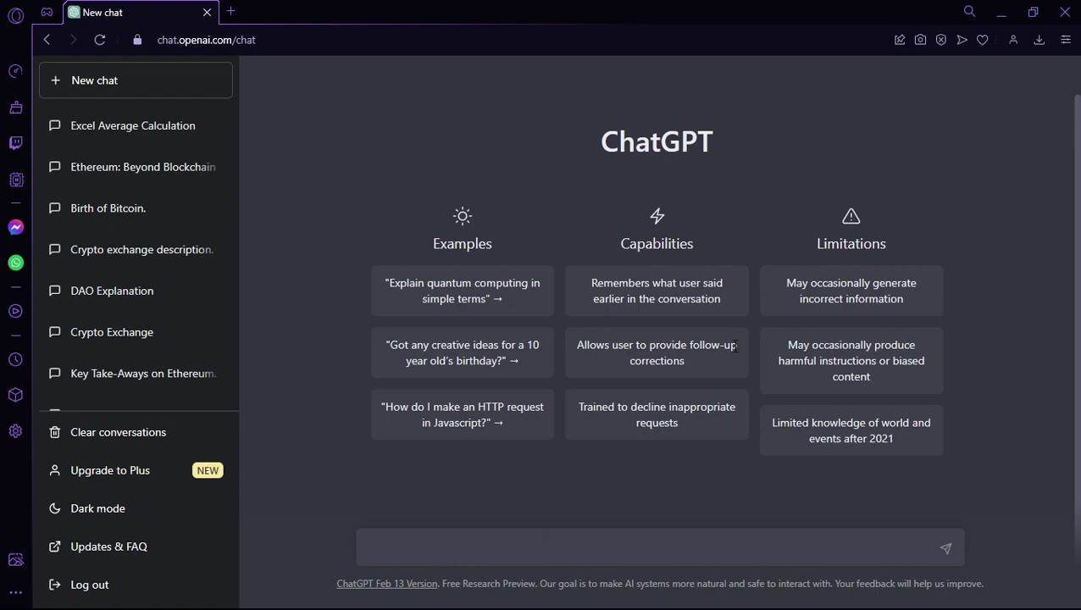
Step: Switch to the accounting workbook in Excel and change the range in the total-value question in cell I13 to E5:F11
key("super")
left_click(632, 599)
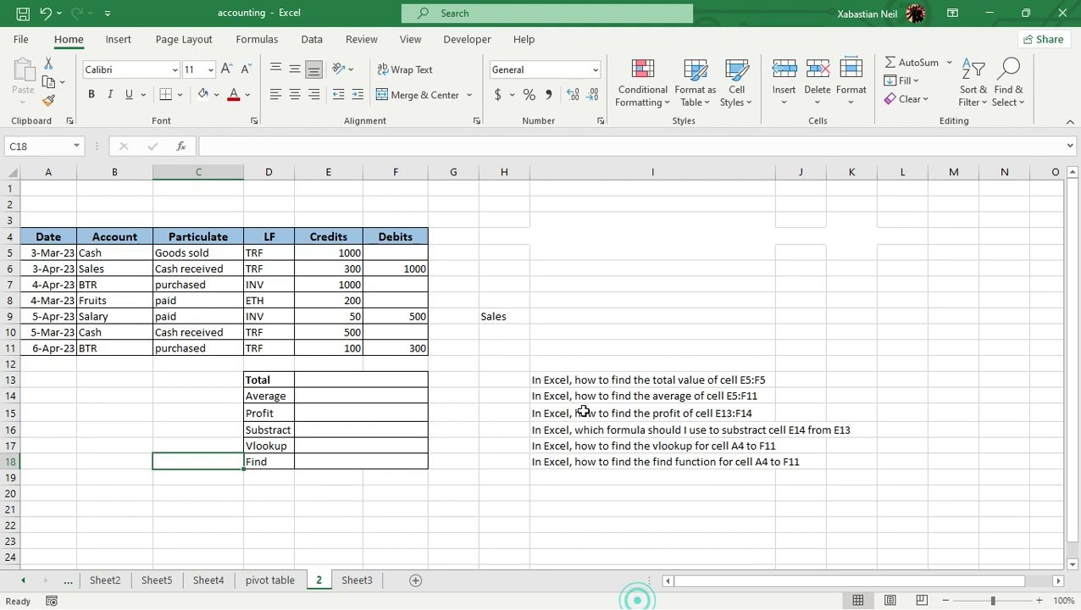
left_click(631, 330)
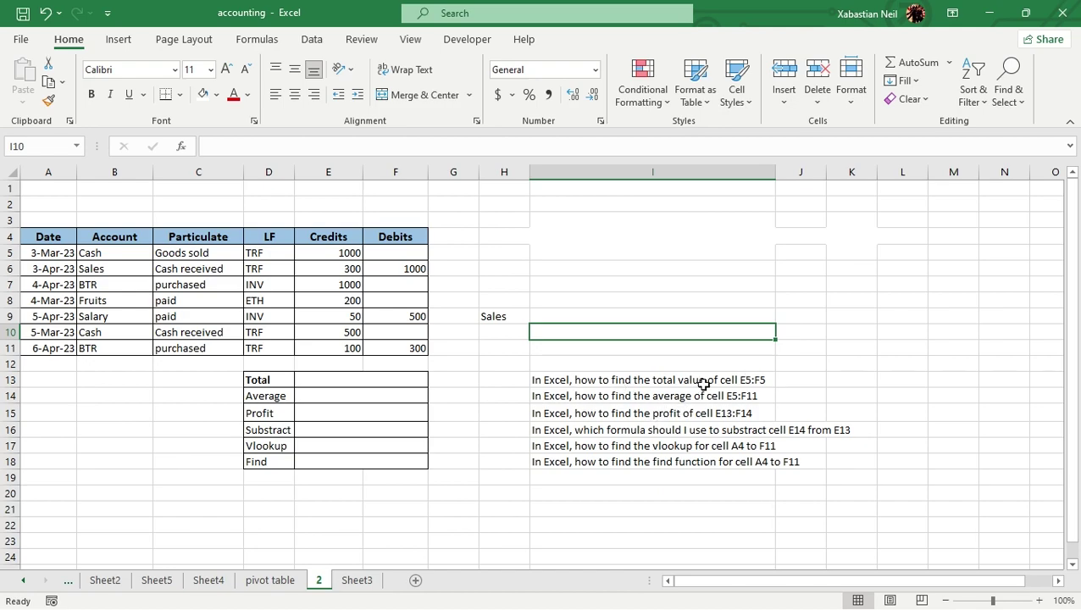
double_click(764, 379)
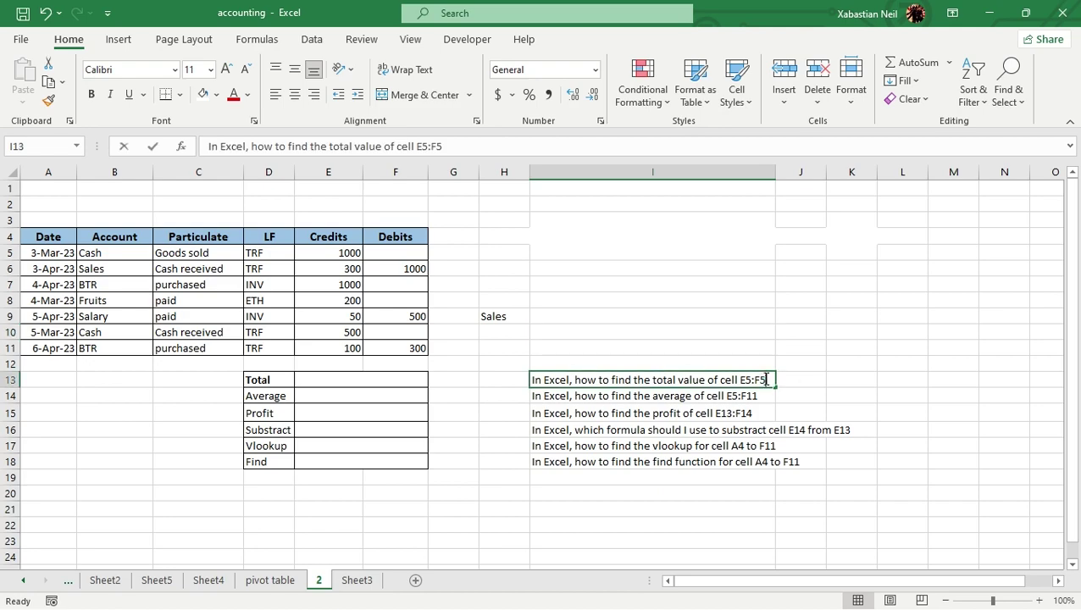
key("BackSpace")
type("121")
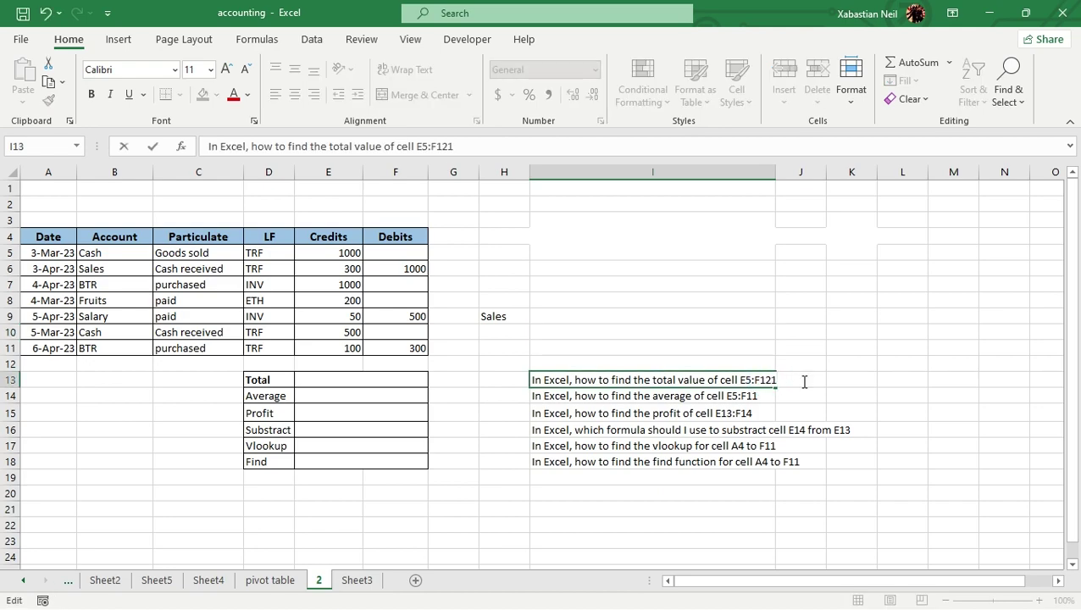
key("BackSpace")
key("BackSpace")
type("1")
key("Return")
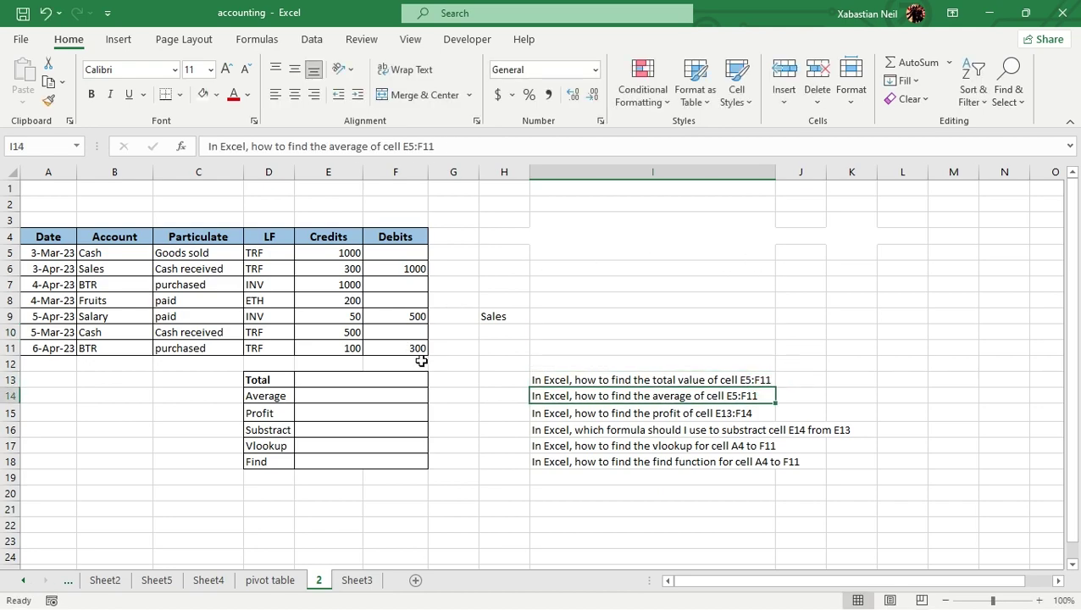
Step: Copy the question "In Excel, how to find the total value of cell E5:F11" from cell I13 and send it to ChatGPT in Opera
left_click(636, 489)
left_click(731, 379)
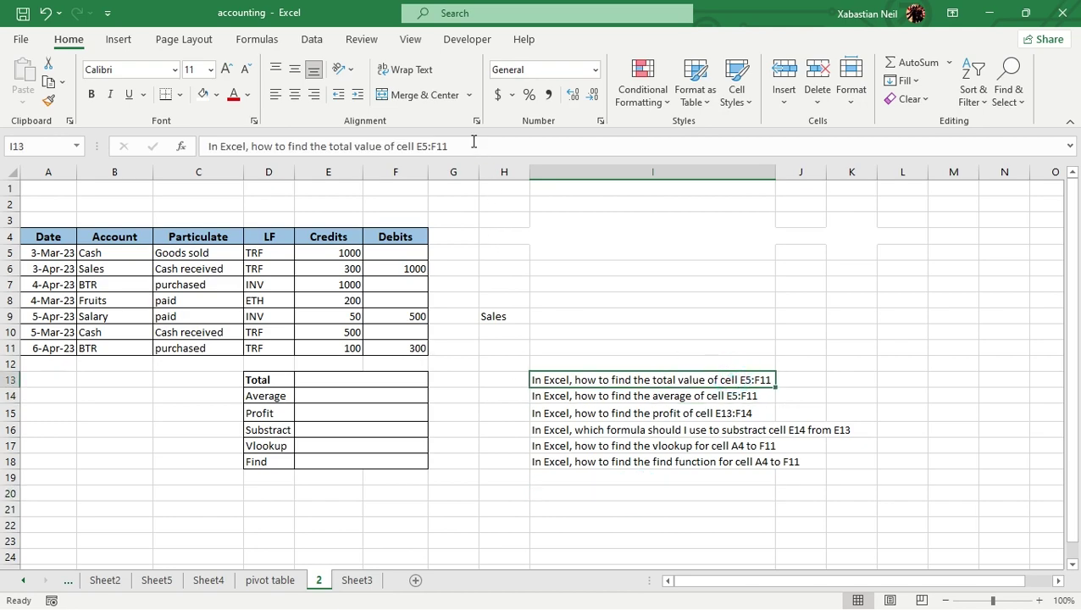
left_click_drag(473, 146, 120, 148)
key("ctrl+c")
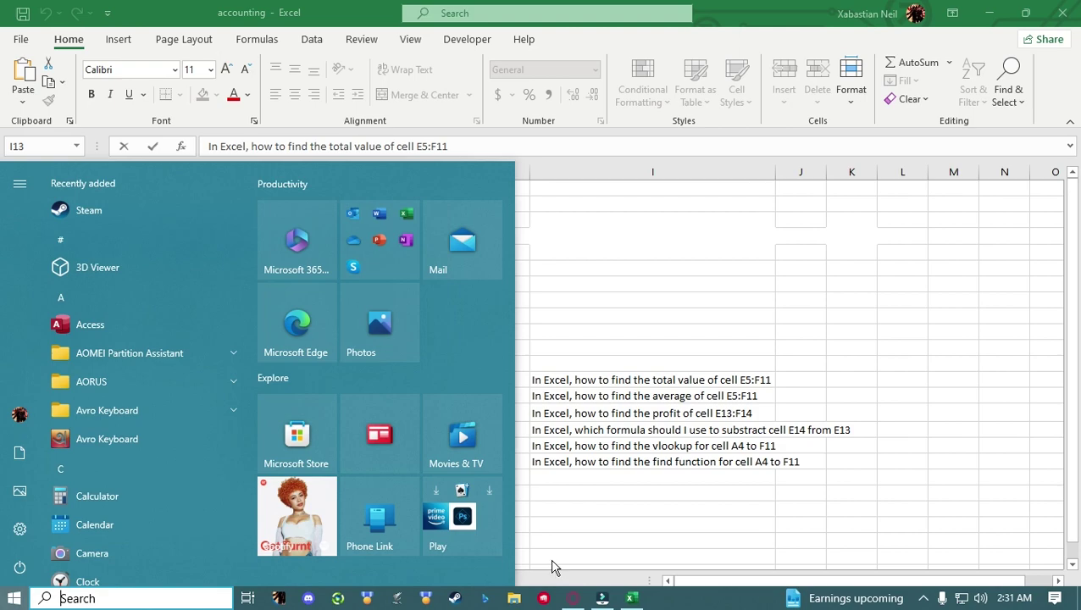
key("super")
left_click(601, 598)
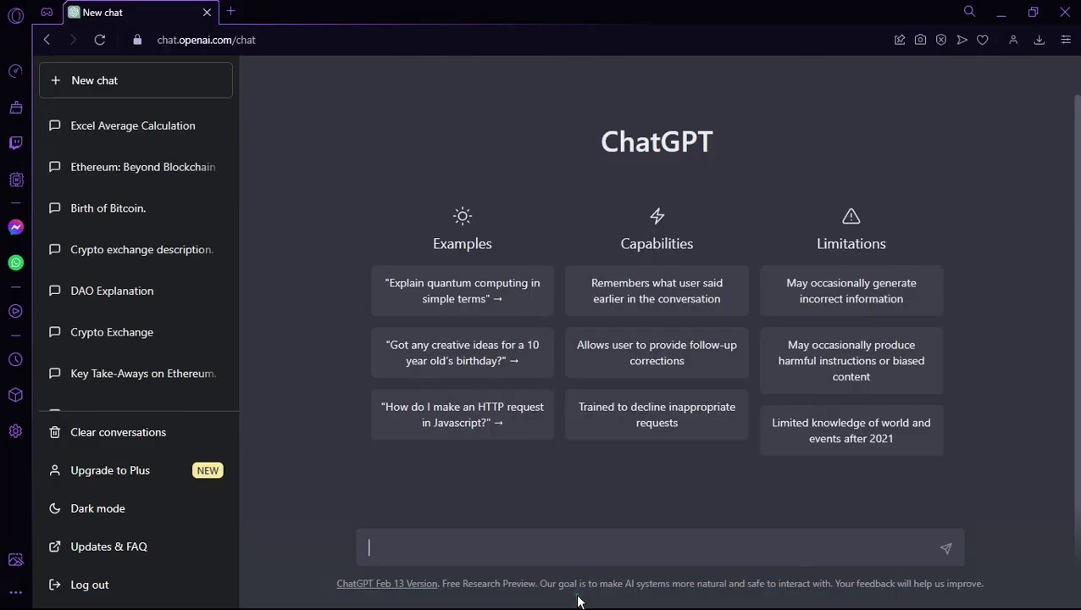
left_click(492, 548)
key("ctrl+v")
key("Return")
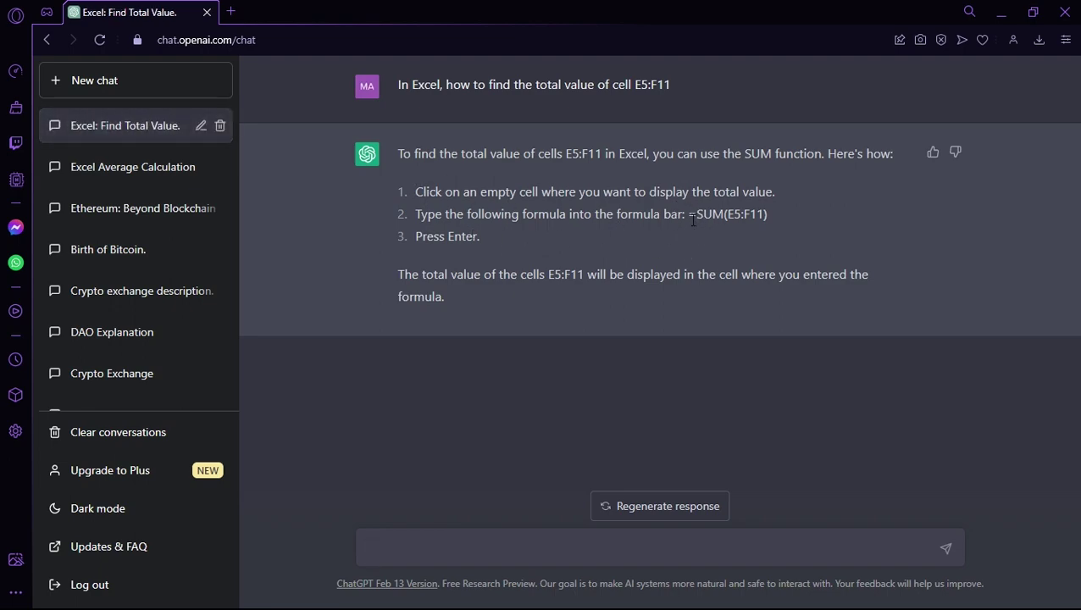
Step: Copy the formula =SUM(E5:F11) from ChatGPT's reply and switch back to the accounting workbook in Excel
left_click_drag(688, 215, 769, 216)
key("ctrl+c")
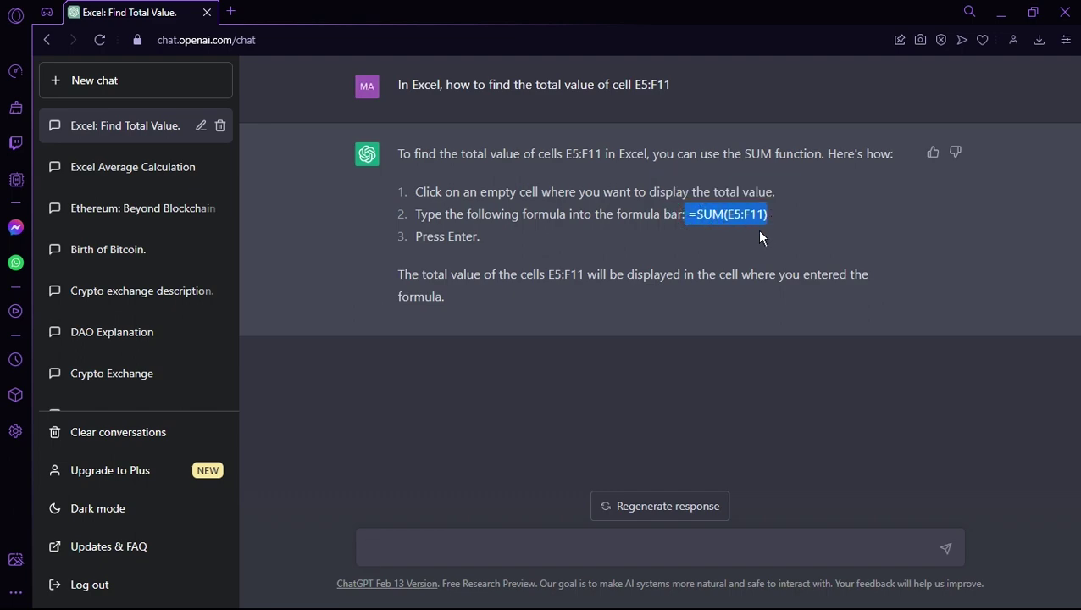
key("super")
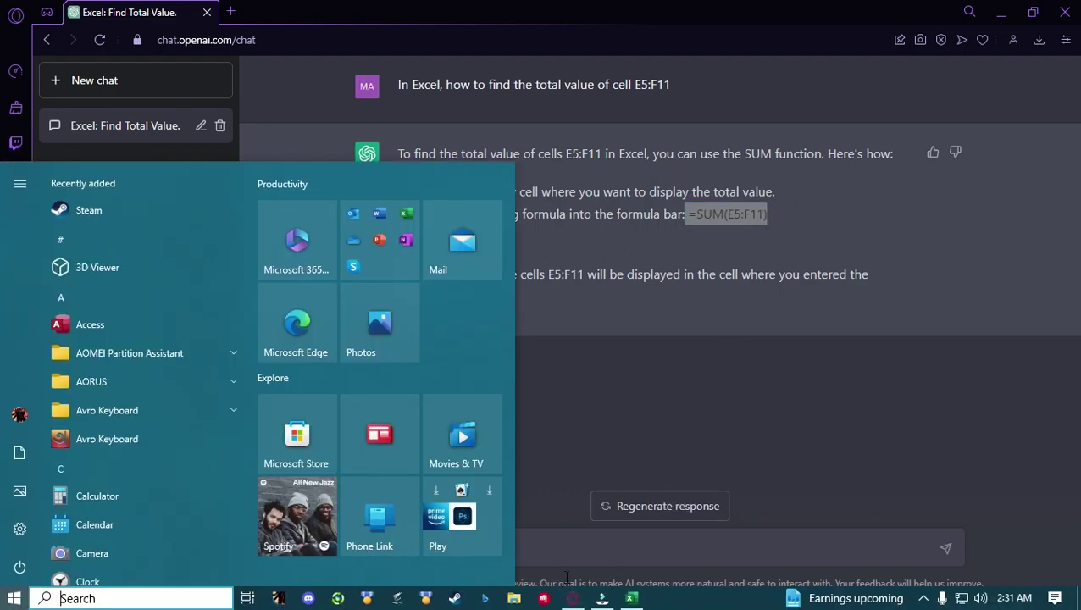
left_click(632, 599)
Step: Unmerge the result cells for Total and Average, and enter the formula =SUM(E5:F11) in cell E13
left_click(365, 379)
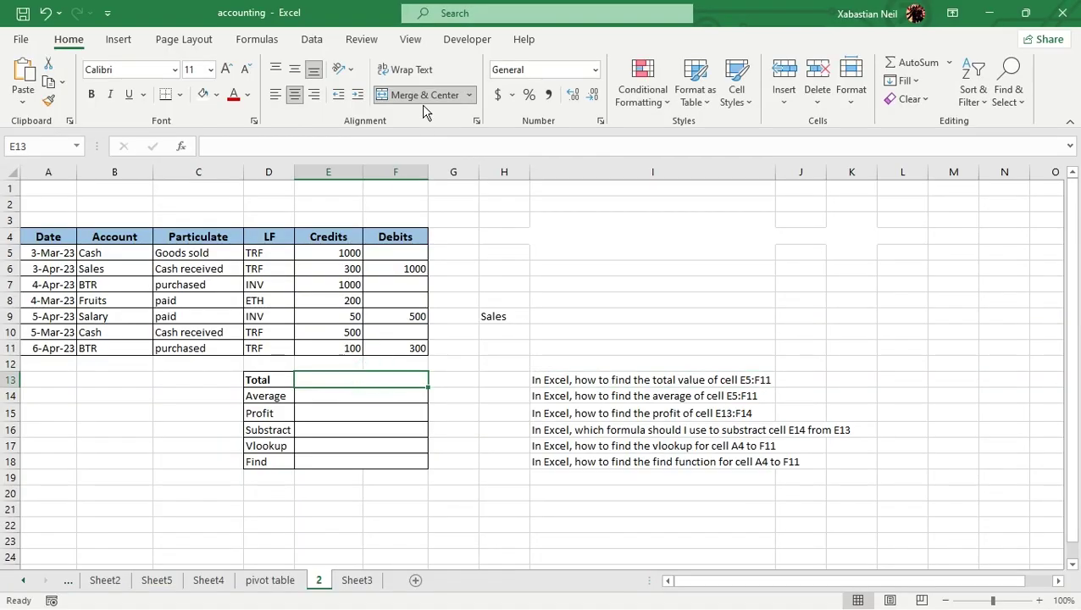
double_click(336, 381)
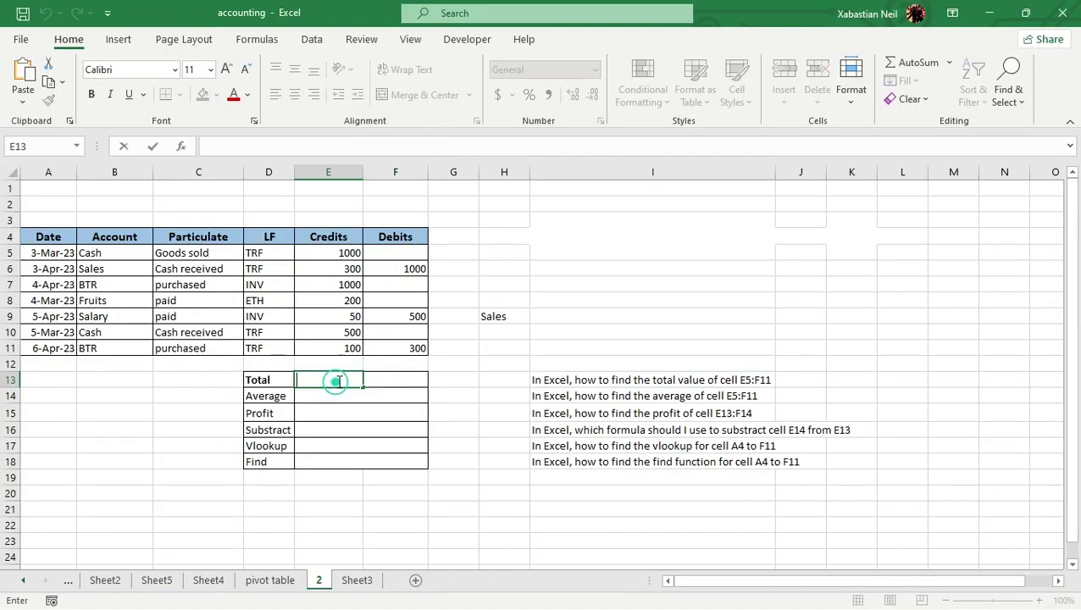
key("ctrl+v")
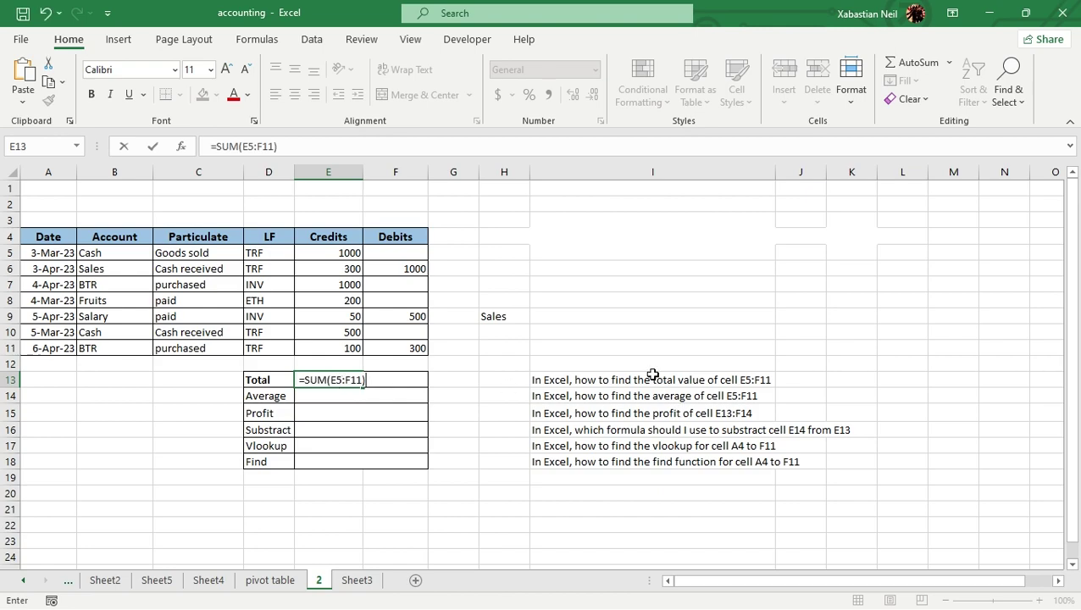
key("Return")
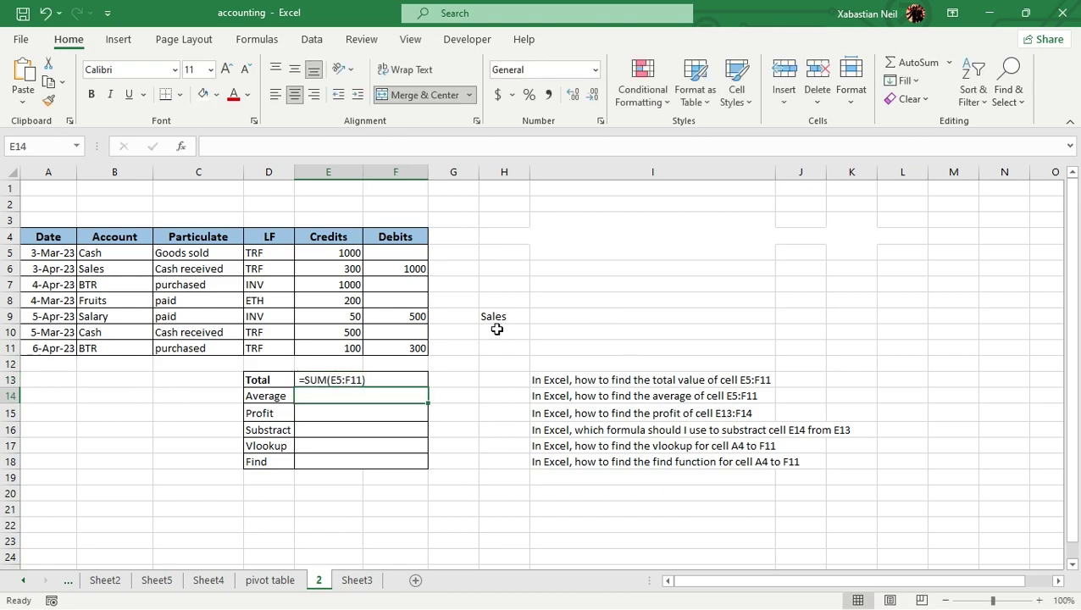
double_click(351, 381)
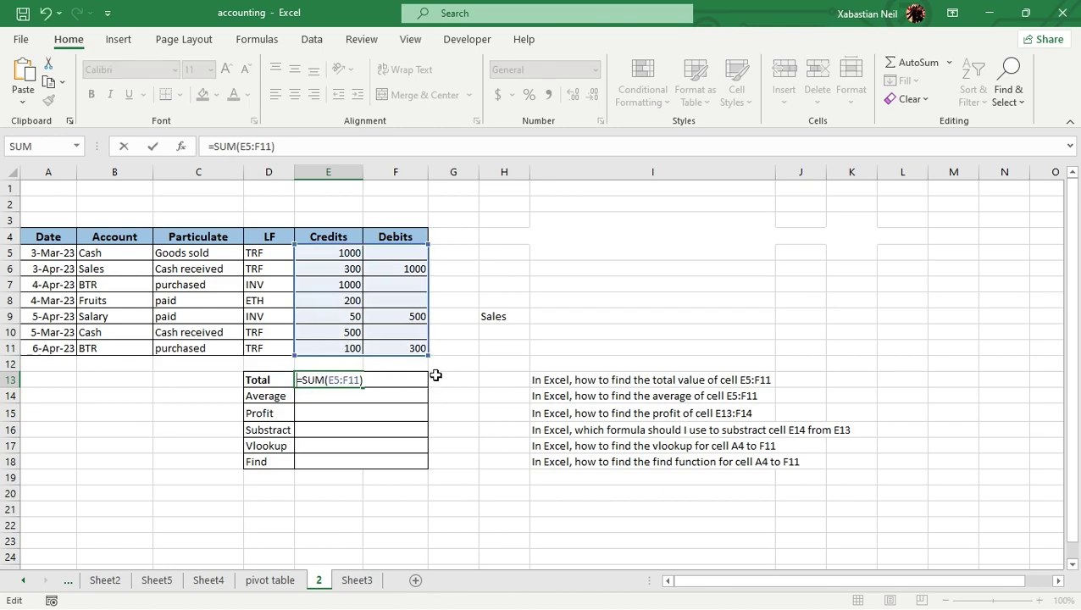
key("Return")
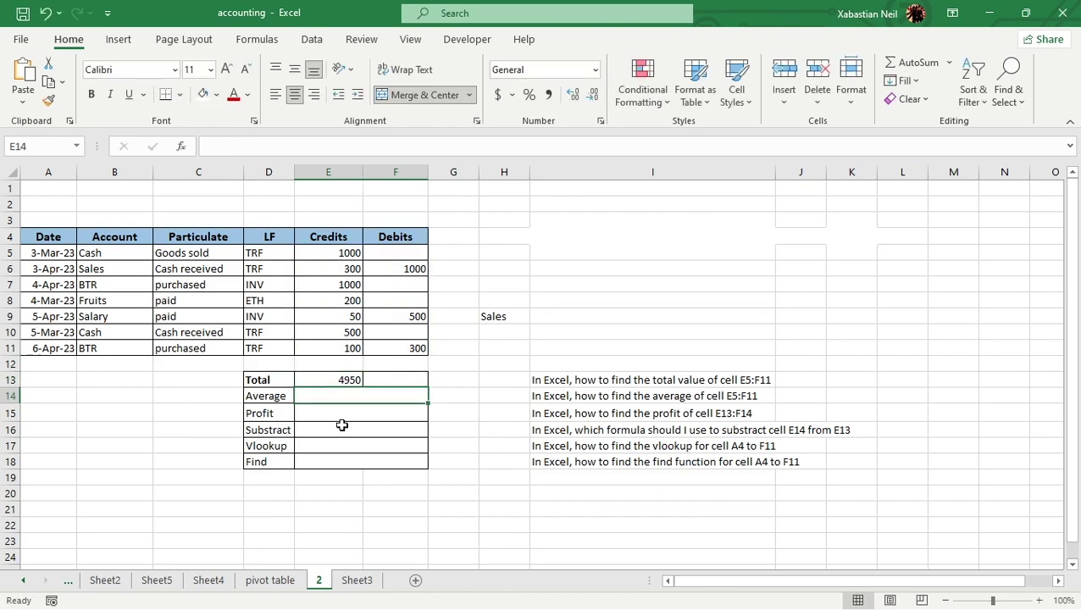
left_click(428, 97)
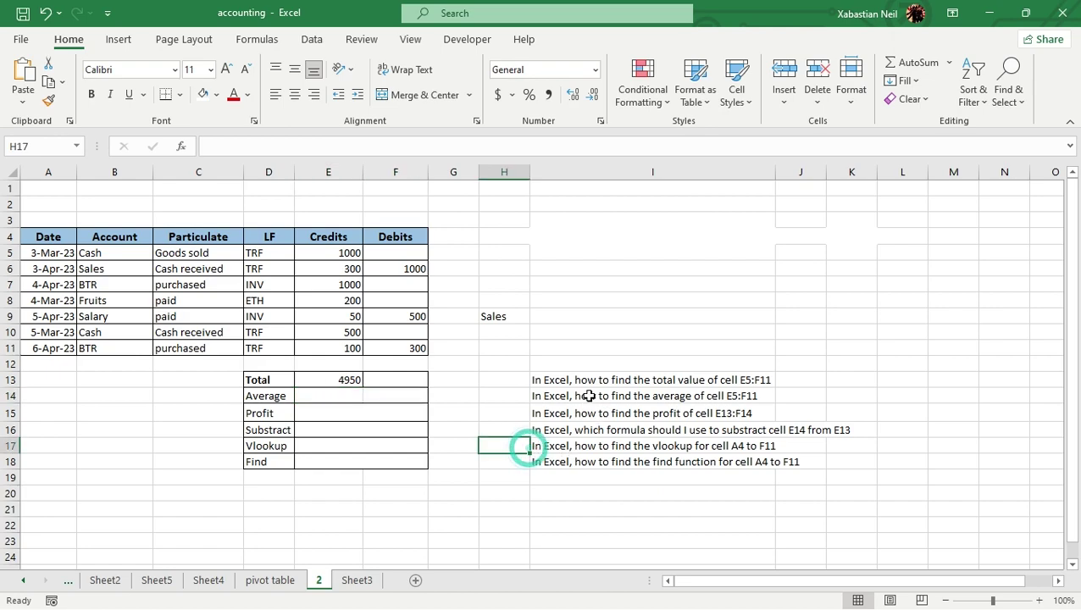
Step: Copy the question "In Excel, how to find the average of cell E5:F11" from cell I14 and switch to ChatGPT in Opera
left_click(616, 393)
left_click(466, 145)
left_click_drag(435, 146, 150, 148)
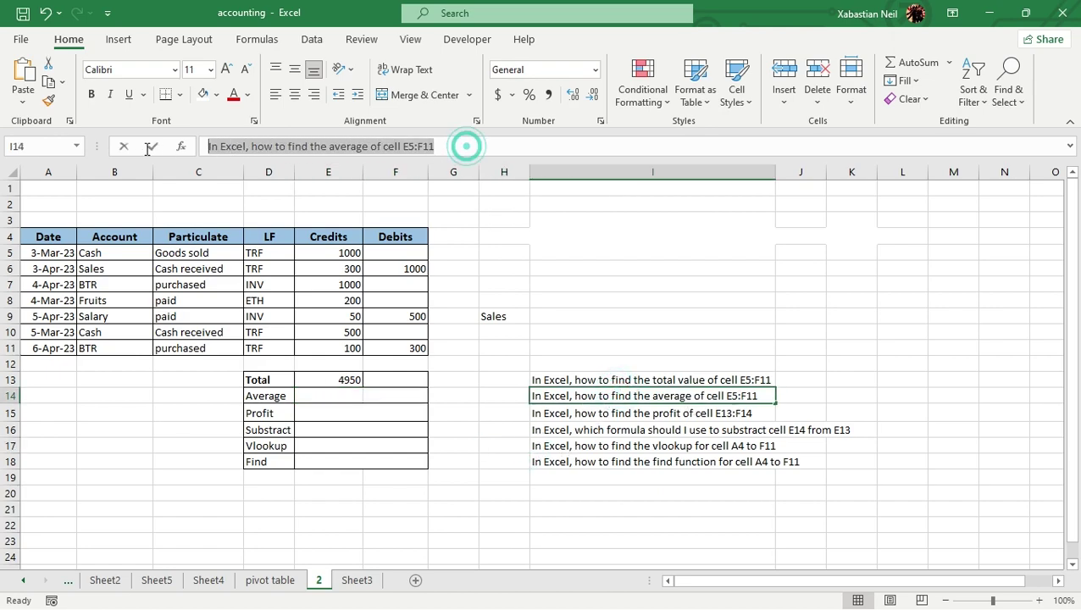
key("super")
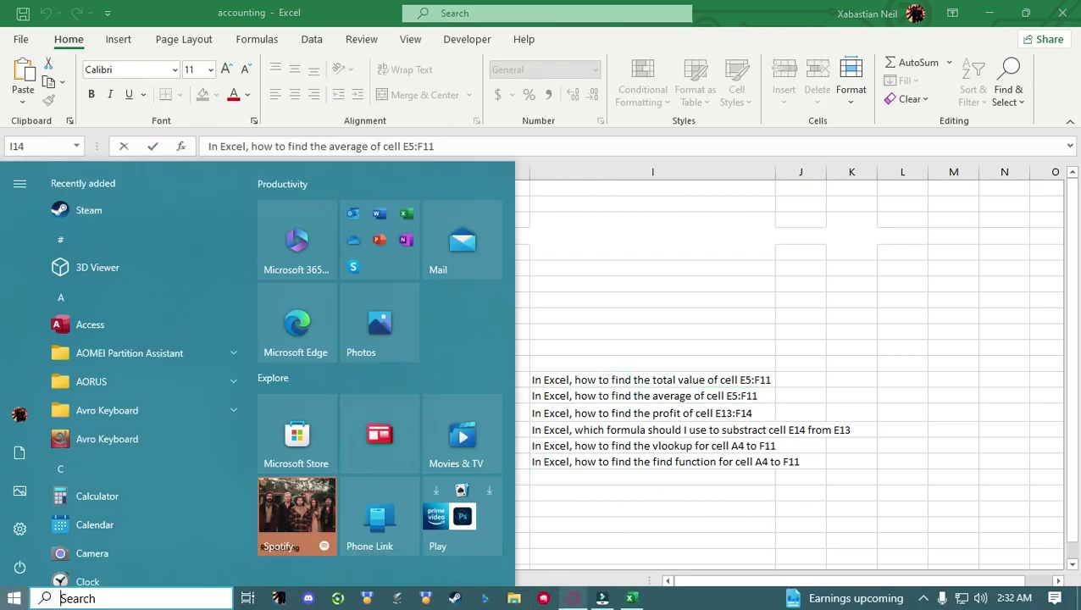
key("alt+Tab")
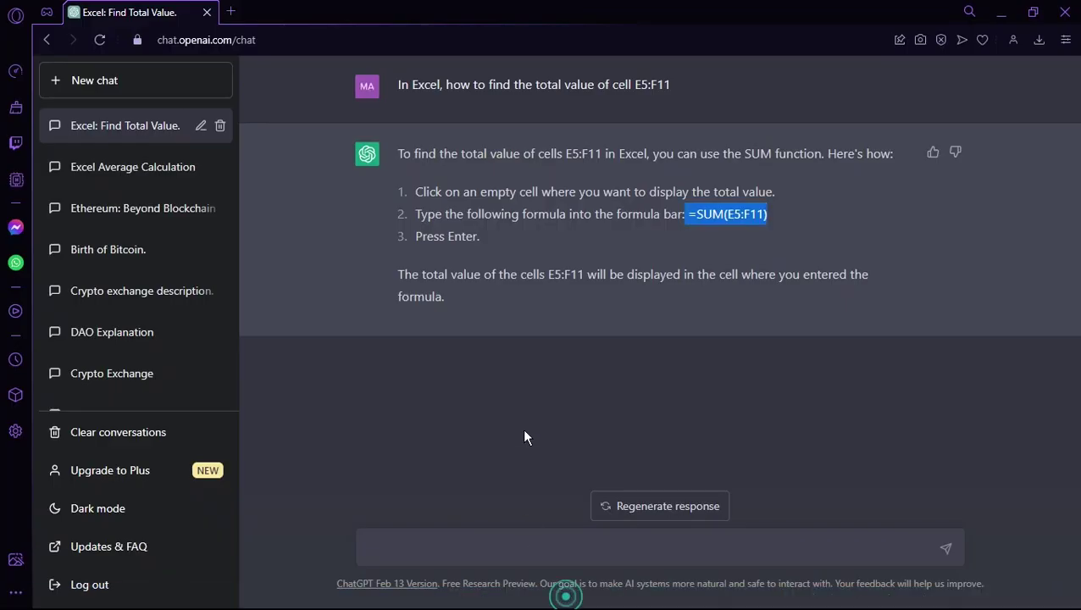
left_click(529, 544)
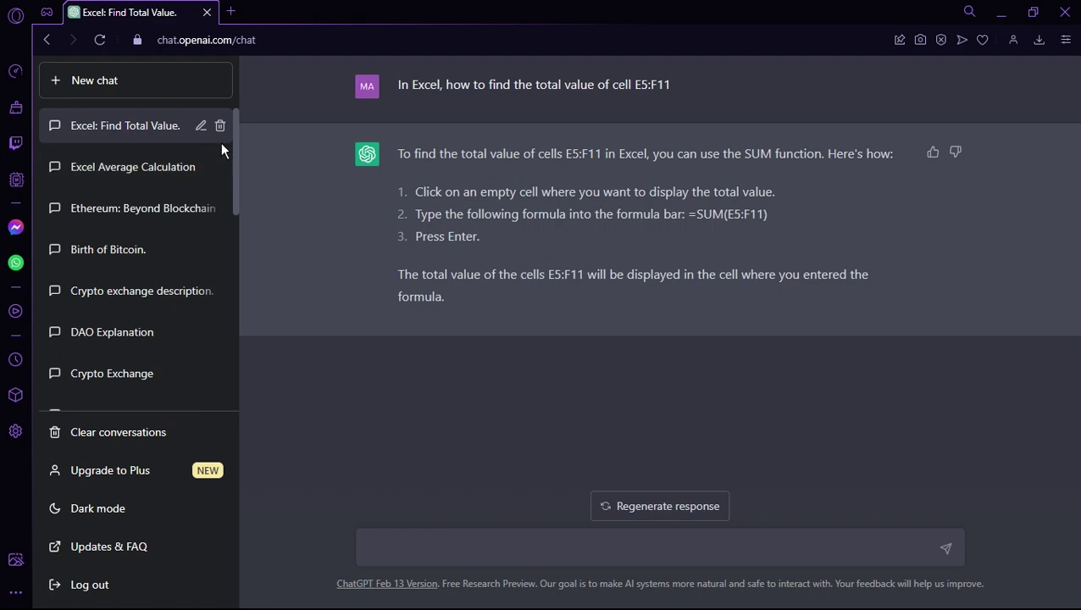
Step: Delete the "Excel: Find Total Value." conversation from the chat history
scroll(150, 260, "down", 10)
scroll(150, 271, "up", 10)
left_click(220, 128)
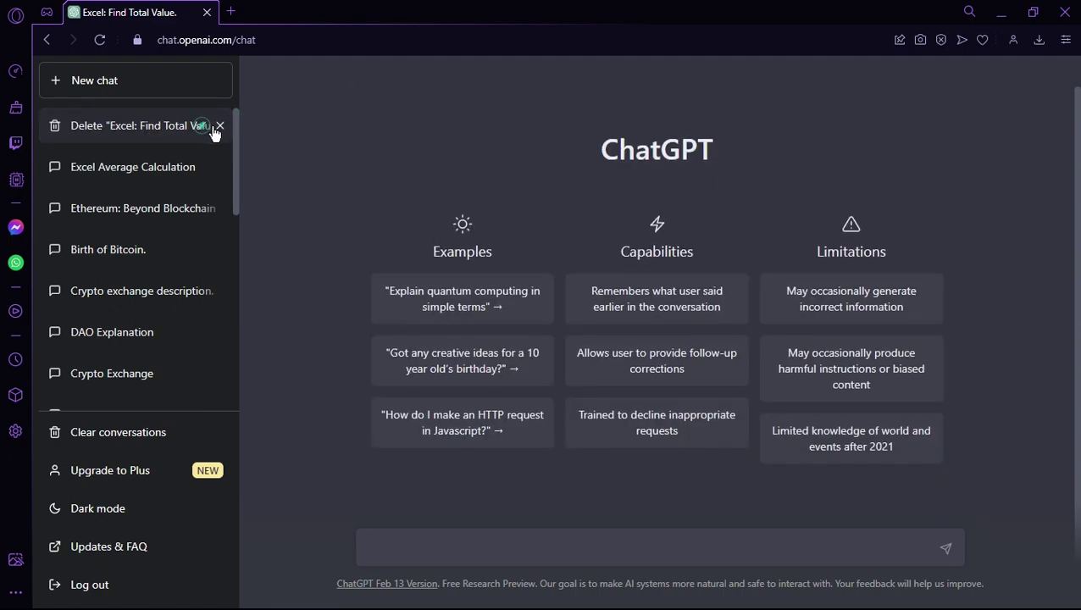
left_click(205, 127)
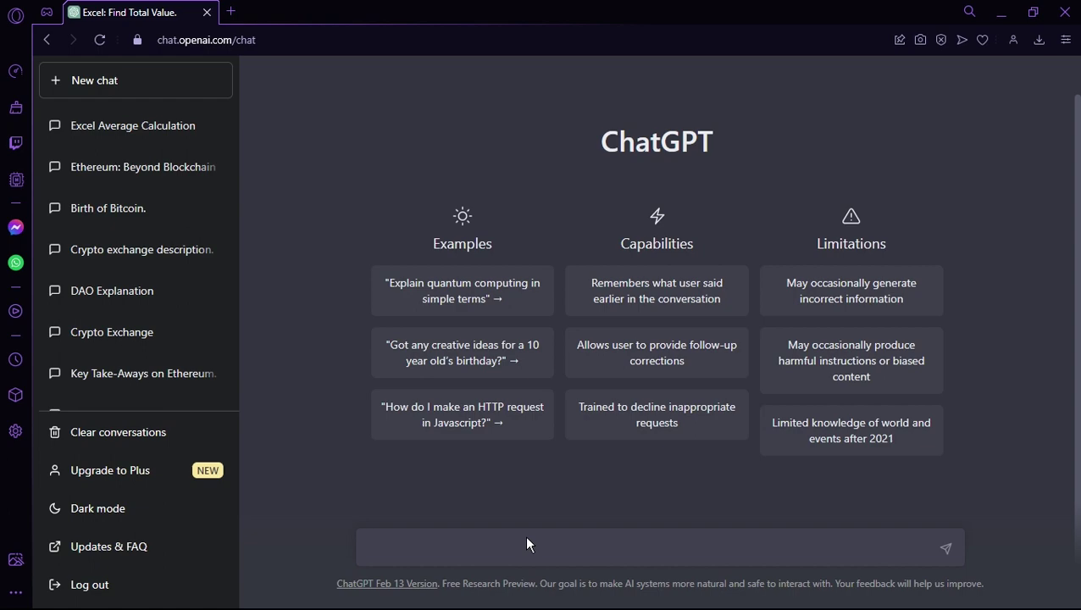
Step: Send the copied question about the average of E5:F11 to ChatGPT and copy the formula =AVERAGE(E5:F11) from the reply
key("ctrl+v")
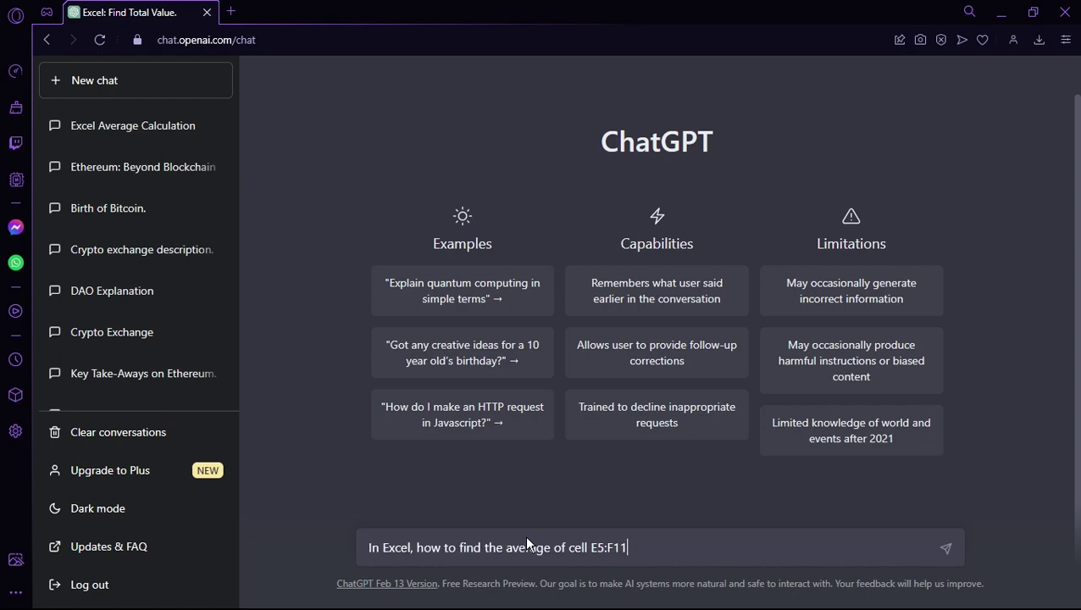
key("Return")
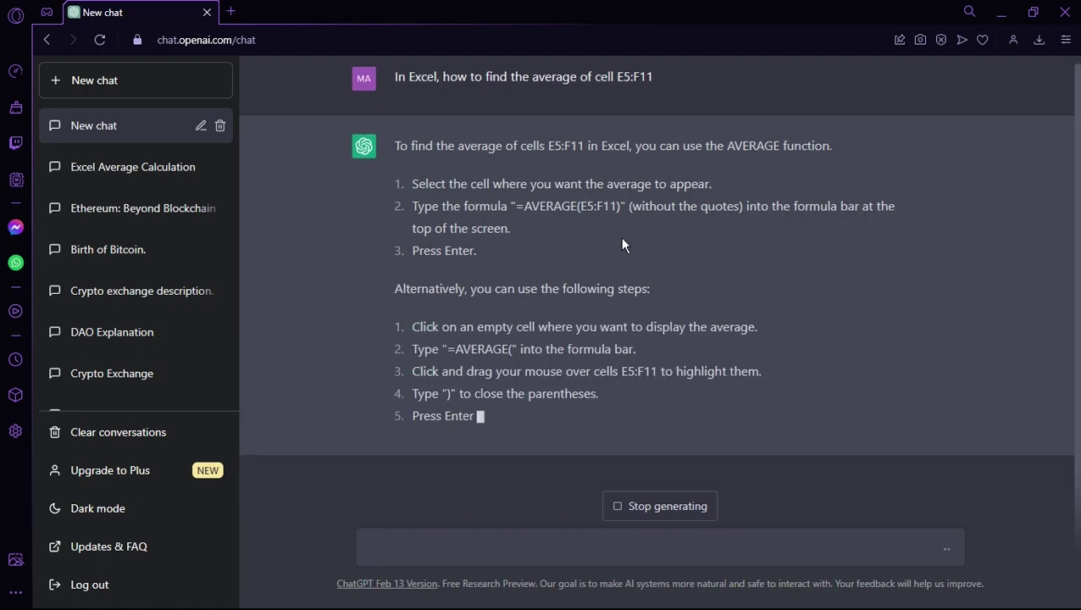
scroll(443, 158, "up", 1)
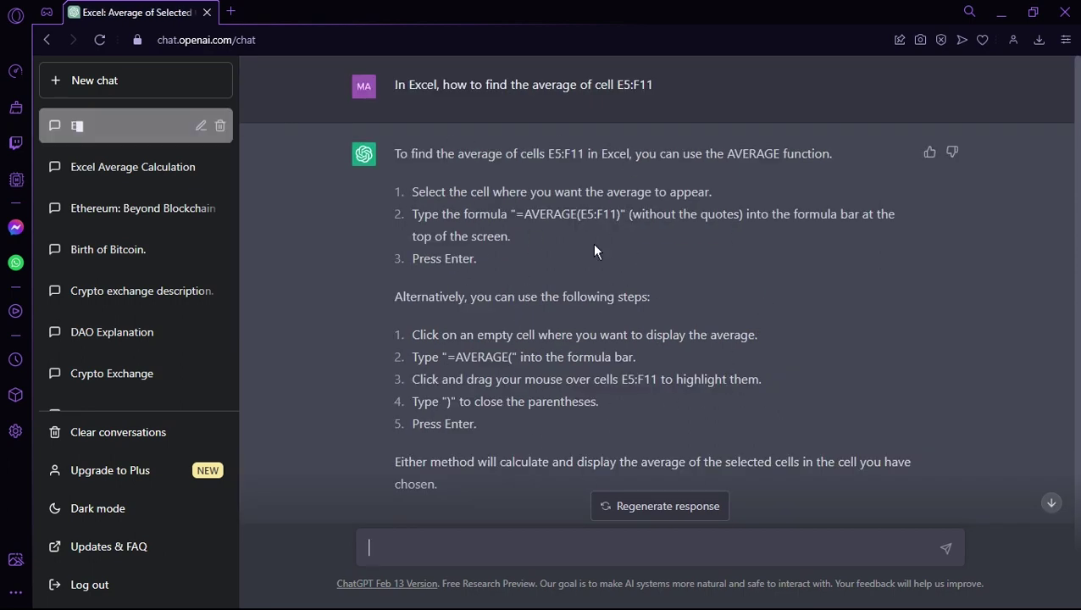
left_click_drag(518, 215, 617, 225)
key("ctrl+c")
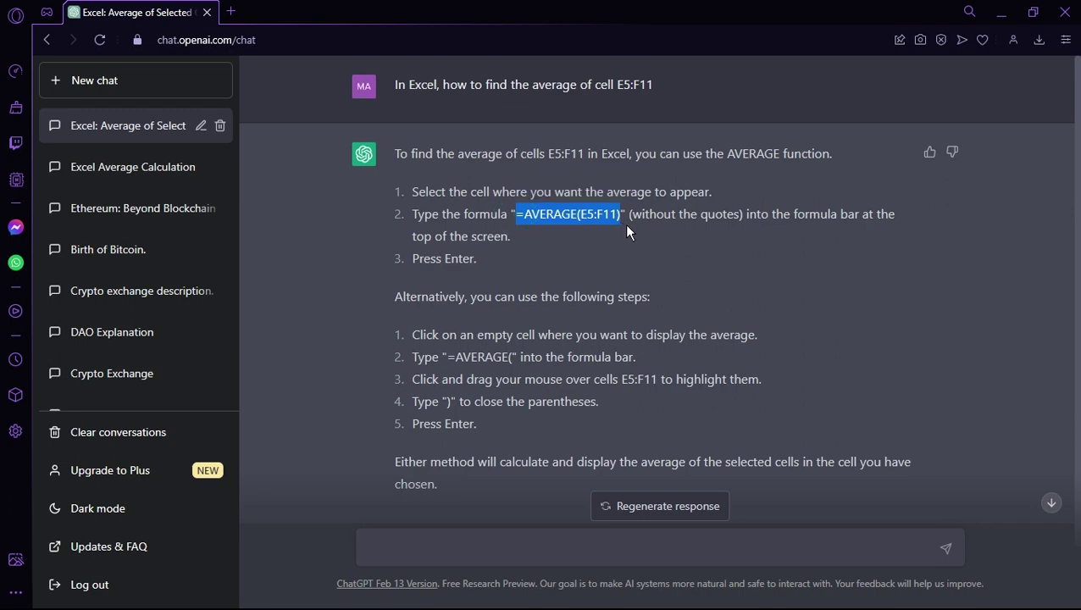
Step: Switch to the accounting workbook in Excel and enter the formula =AVERAGE(E5:F11) in cell E14
key("super")
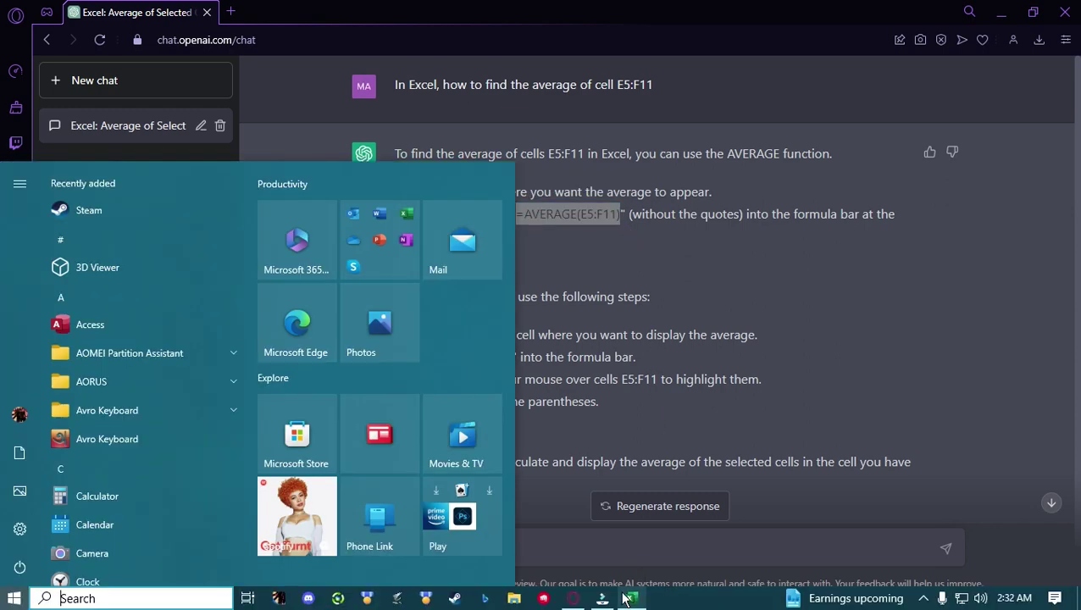
mouse_move(631, 598)
left_click(650, 543)
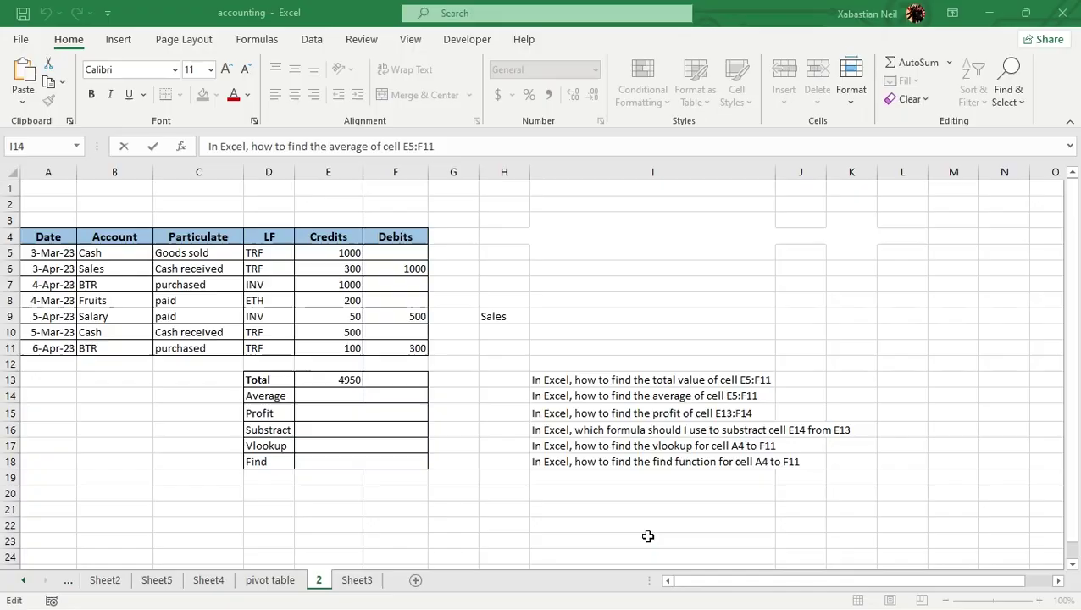
left_click(350, 393)
left_click(350, 393)
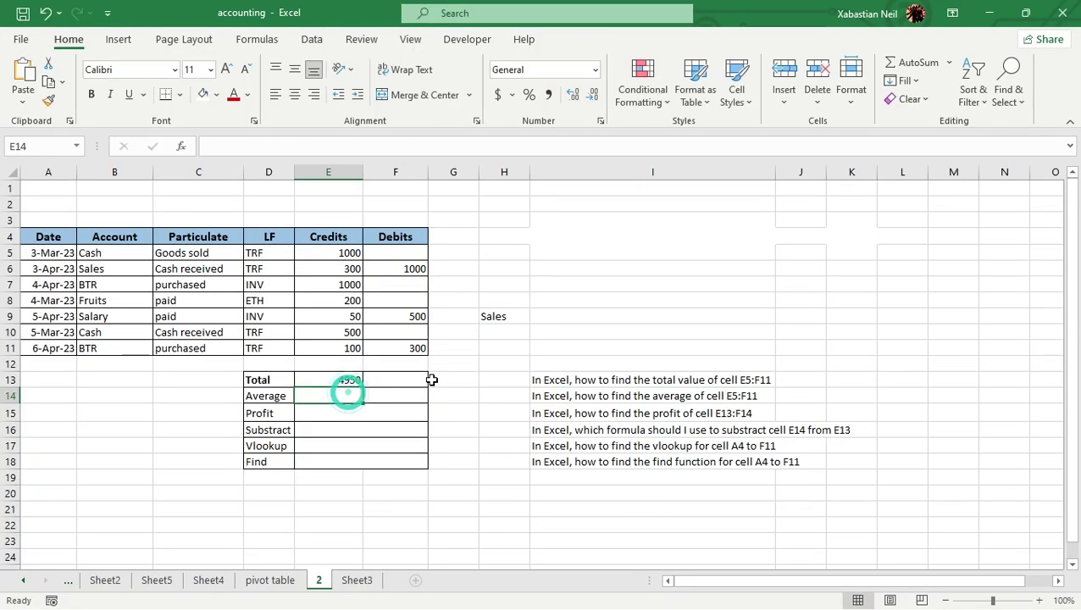
key("ctrl+v")
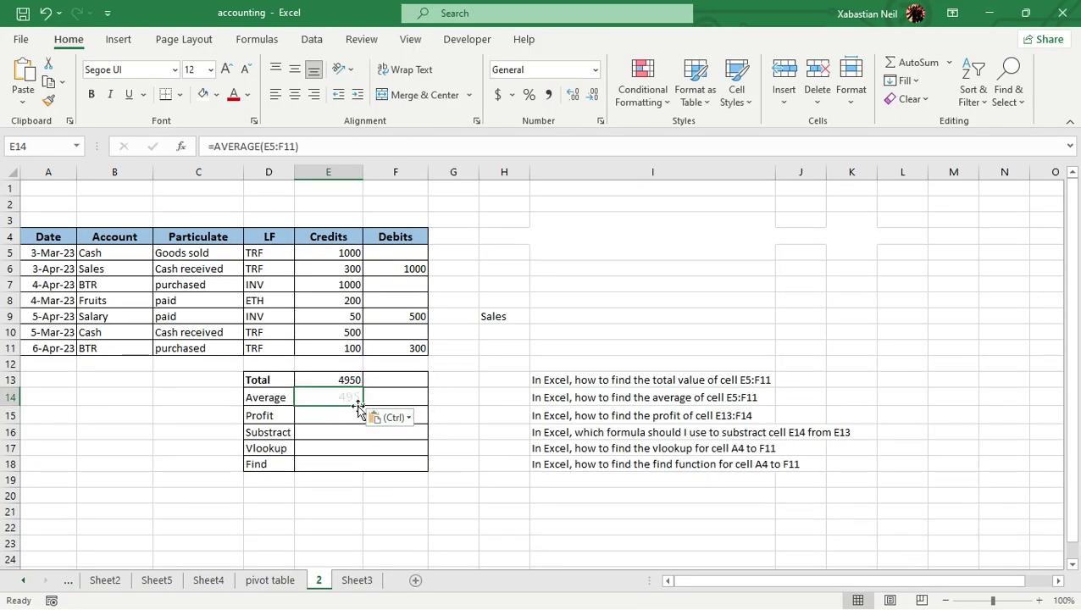
Step: Set the font color of the average result in cell E14 to Automatic
left_click(359, 412)
left_click(357, 395)
left_click(246, 95)
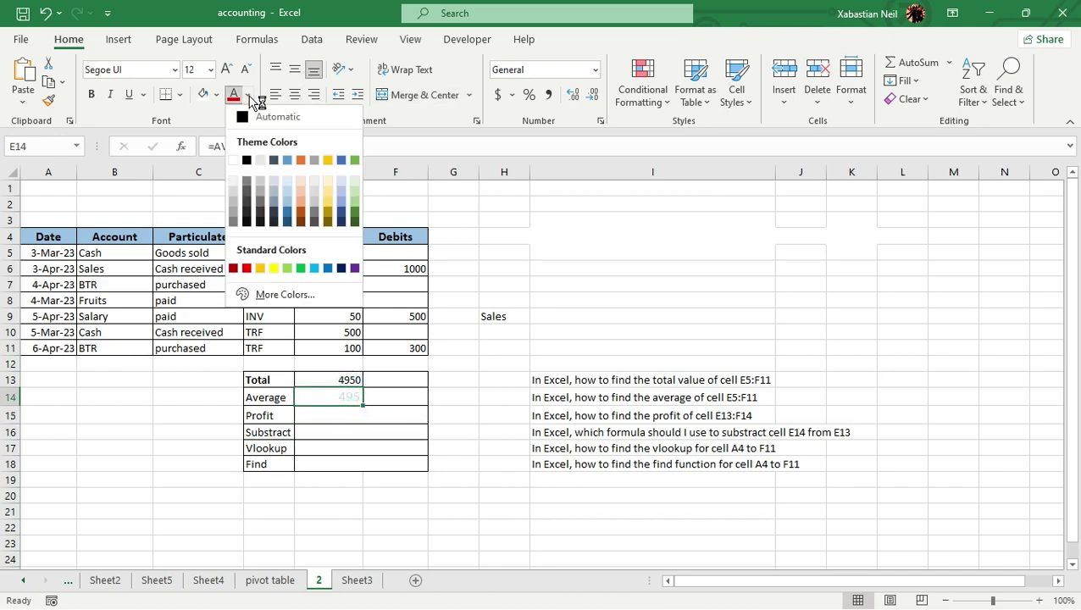
left_click(233, 160)
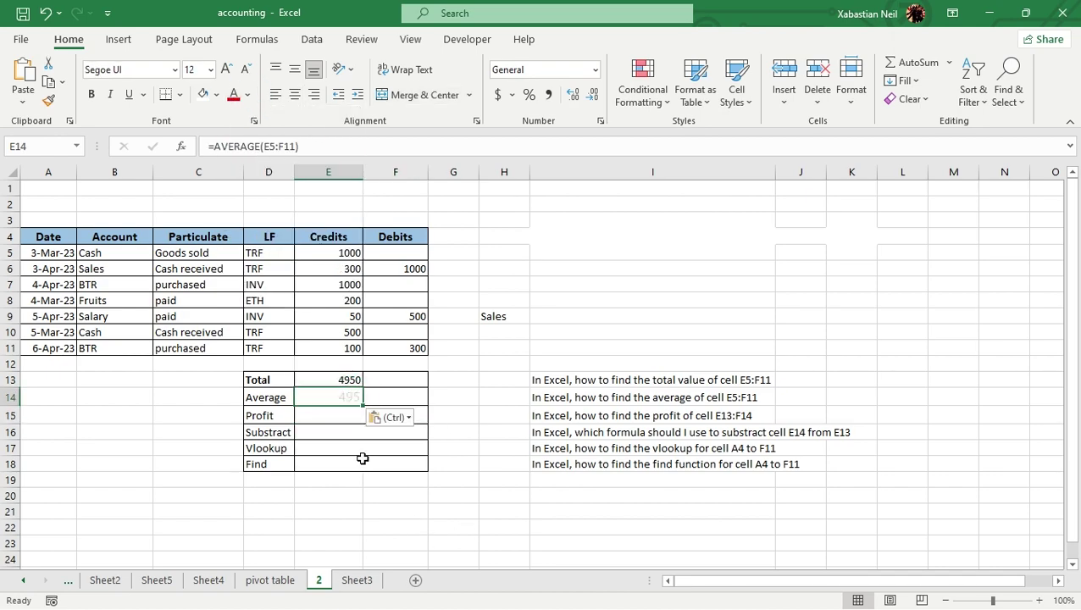
left_click(246, 96)
left_click(239, 112)
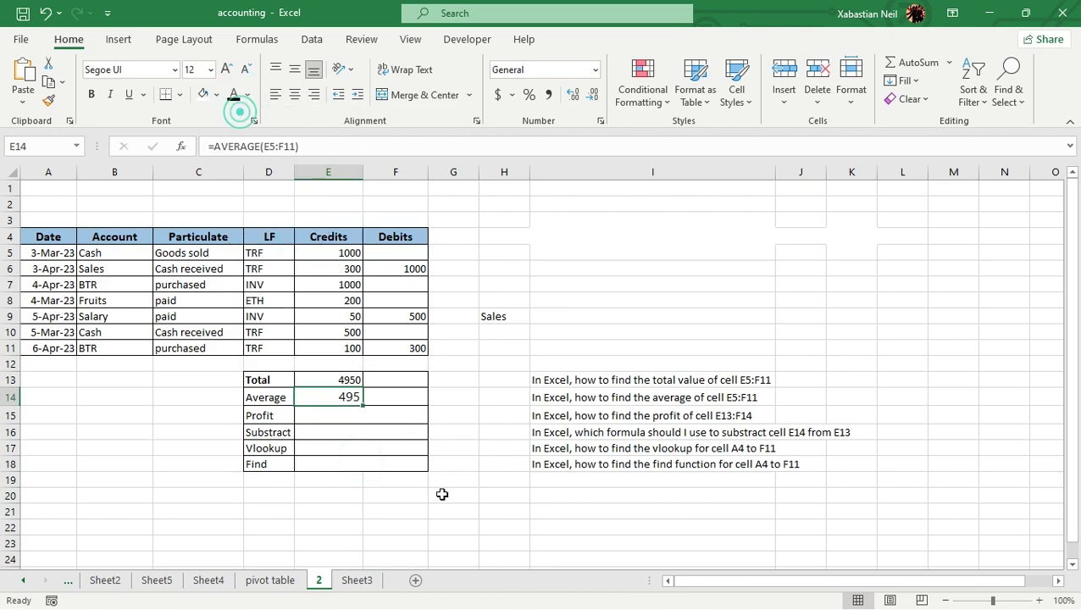
left_click(441, 494)
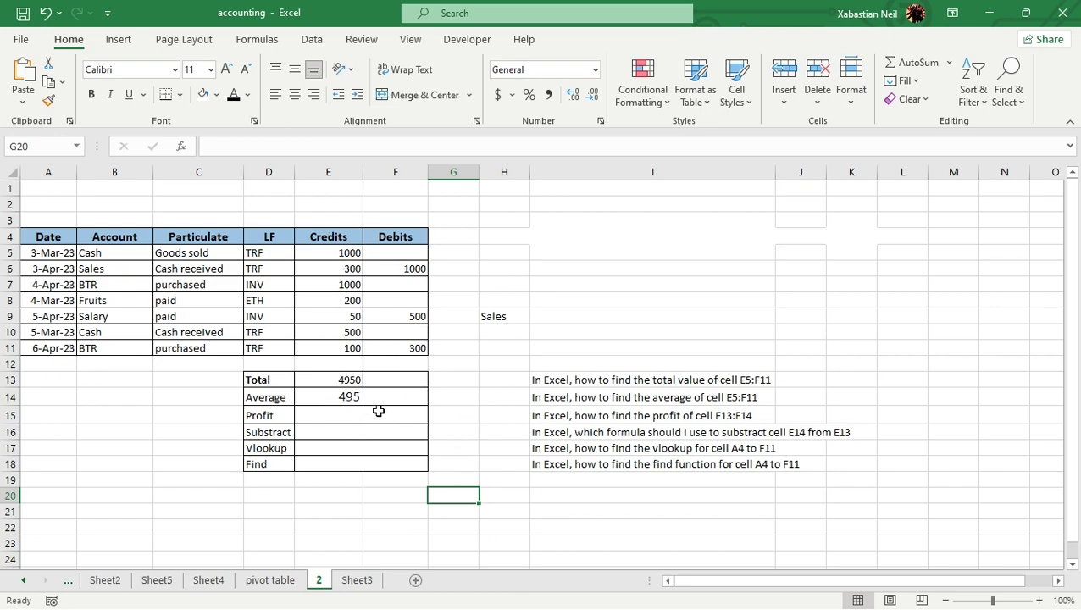
Step: Unmerge the result cells for Profit, Substract, Vlookup and Find in columns E and F
left_click_drag(351, 415, 386, 454)
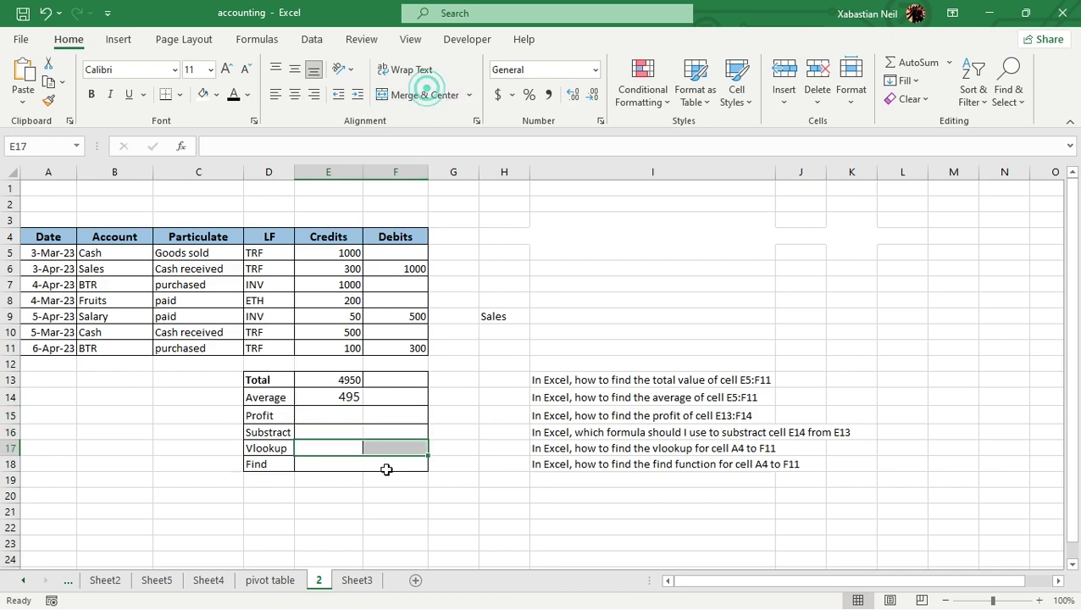
left_click(387, 469)
left_click(425, 448)
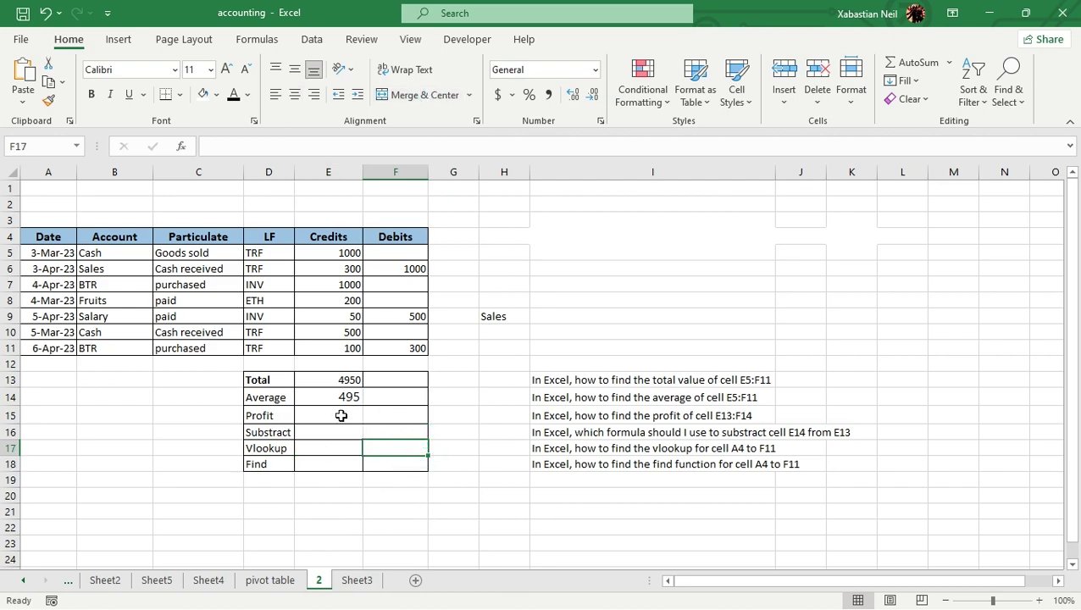
left_click(438, 411)
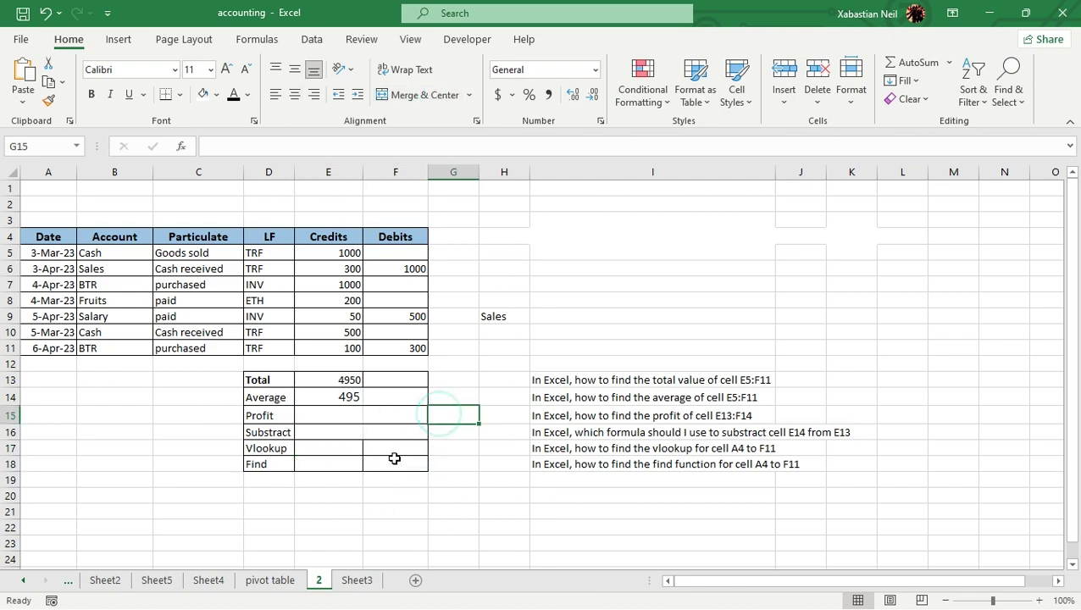
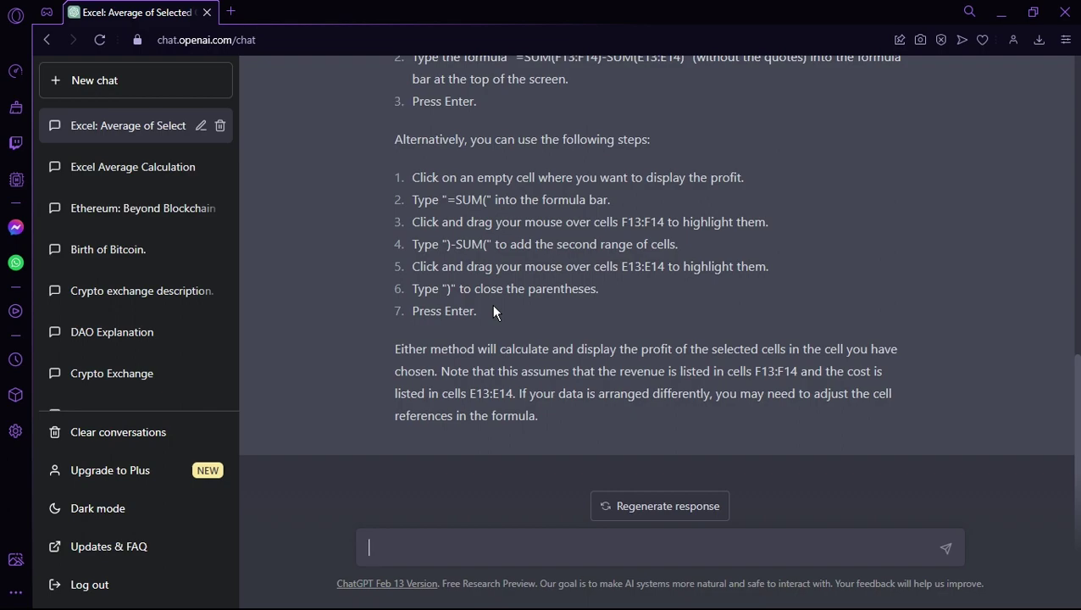
Step: Copy the formula =SUM(F13:F14)-SUM(E13:E14) from ChatGPT's reply to the profit question
scroll(494, 310, "up", 2)
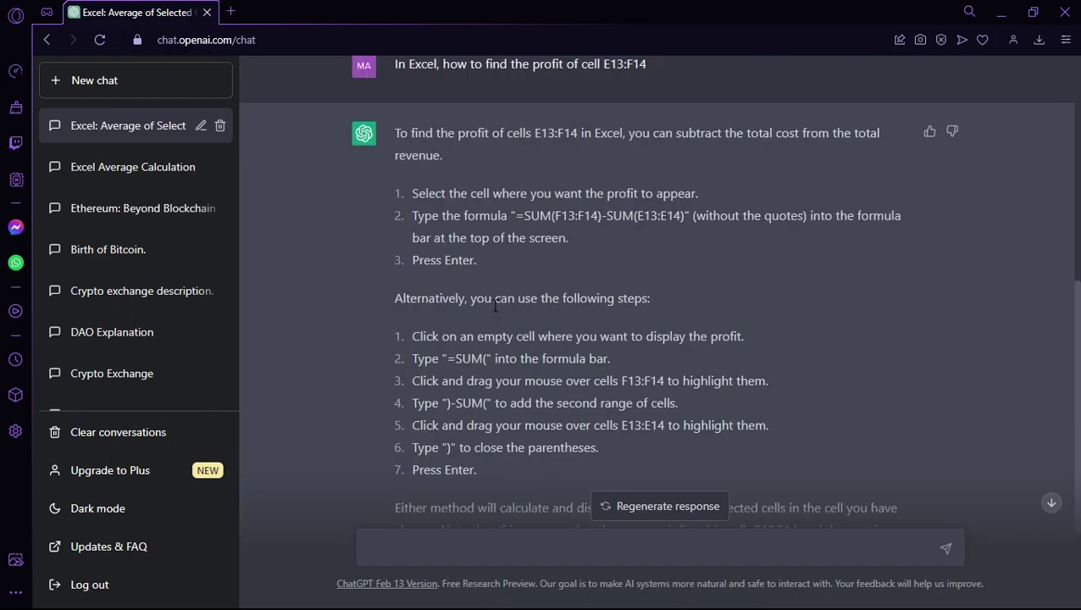
scroll(494, 307, "up", 1)
left_click_drag(519, 297, 686, 297)
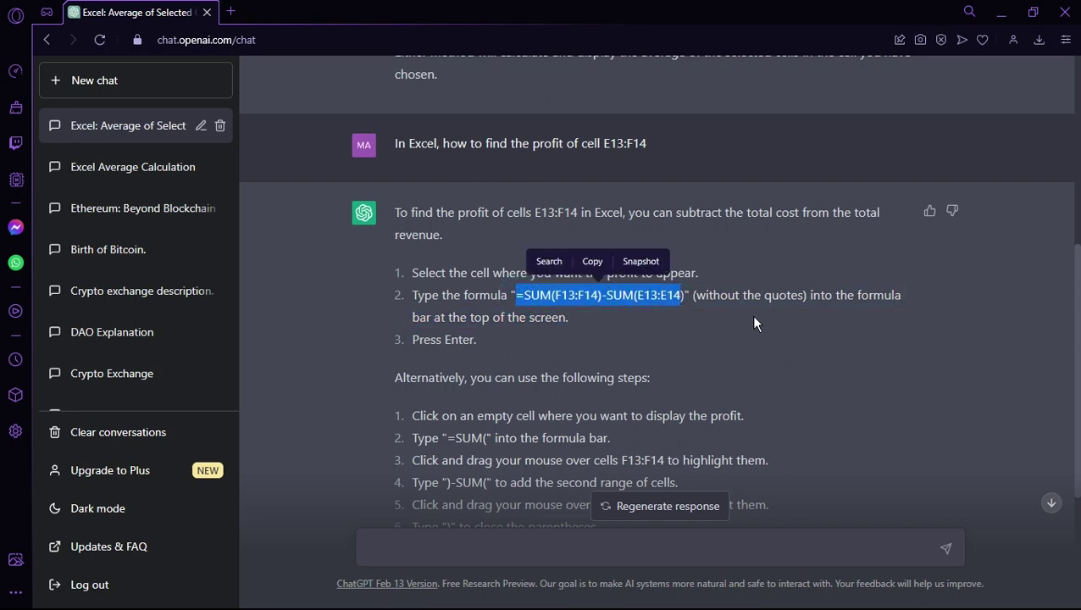
key("ctrl+c")
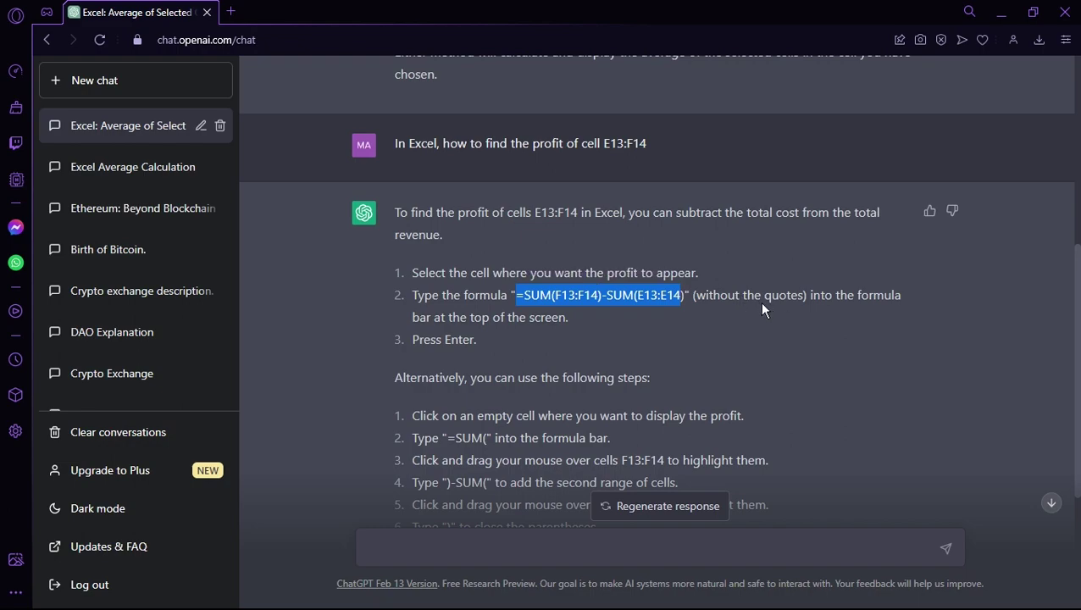
Step: Switch to the accounting workbook in Excel and enter the formula =SUM(F13:F14)-SUM(E13:E14) in cell E15
key("super")
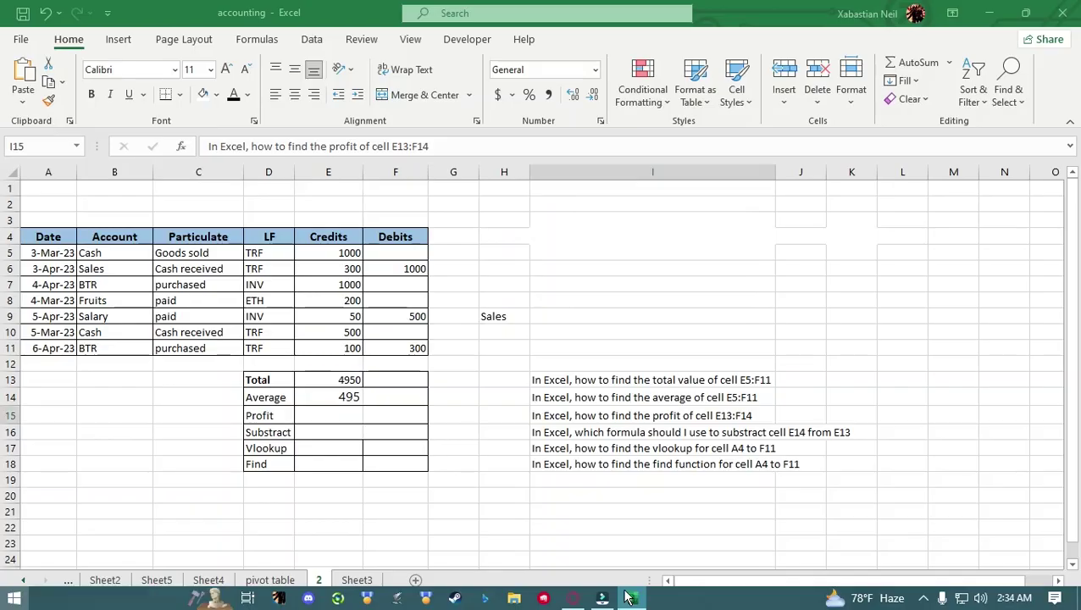
left_click(631, 598)
left_click(335, 413)
double_click(333, 415)
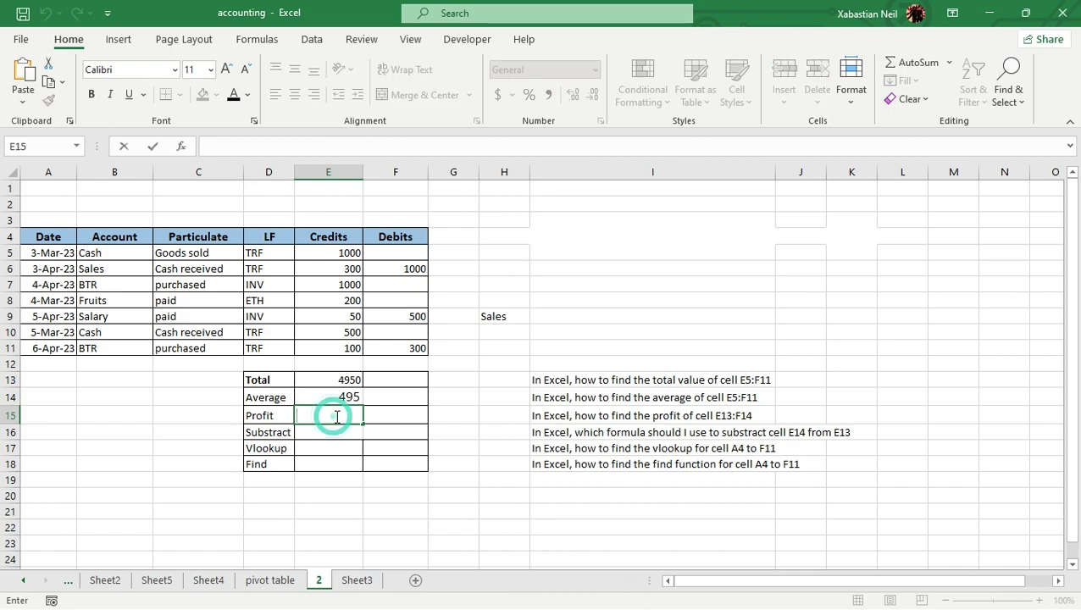
key("ctrl+v")
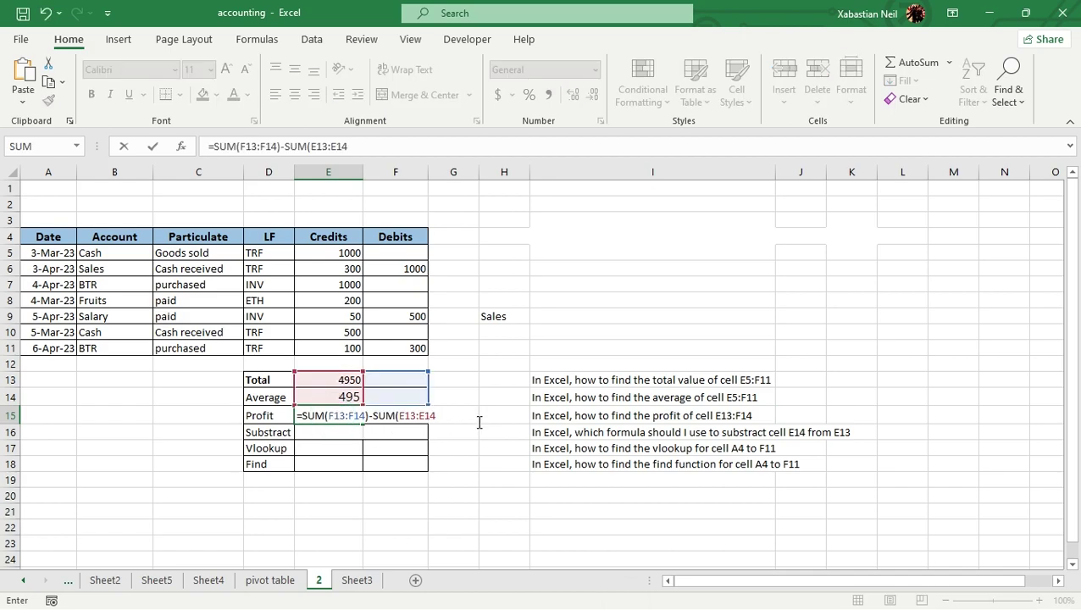
key("Return")
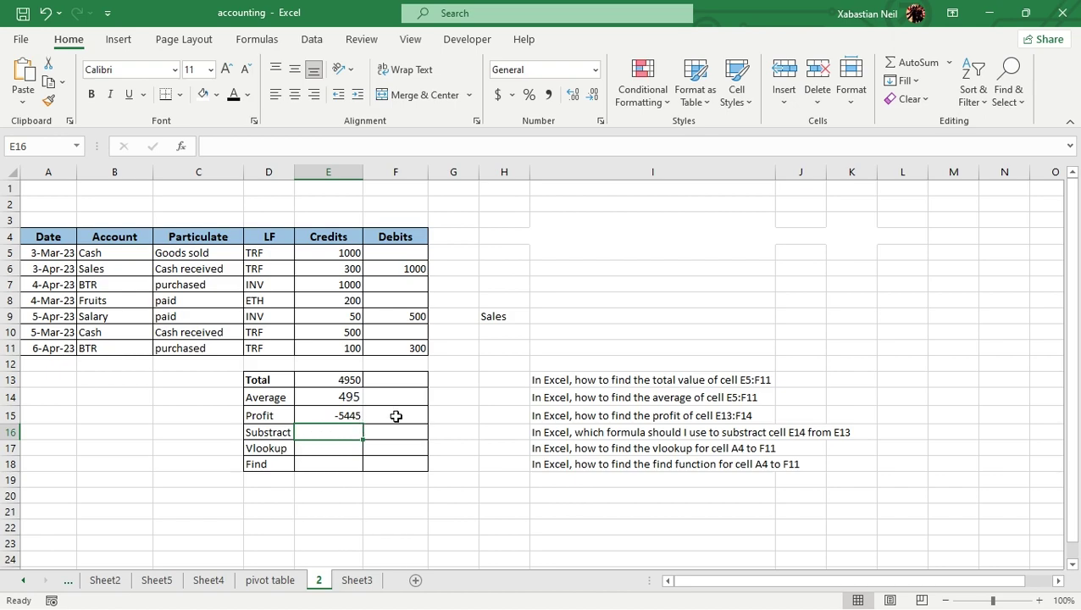
Step: Copy the question "In Excel, which formula should I use to substract cell E14 from E13" from cell I16 and send it to ChatGPT in Opera
double_click(348, 432)
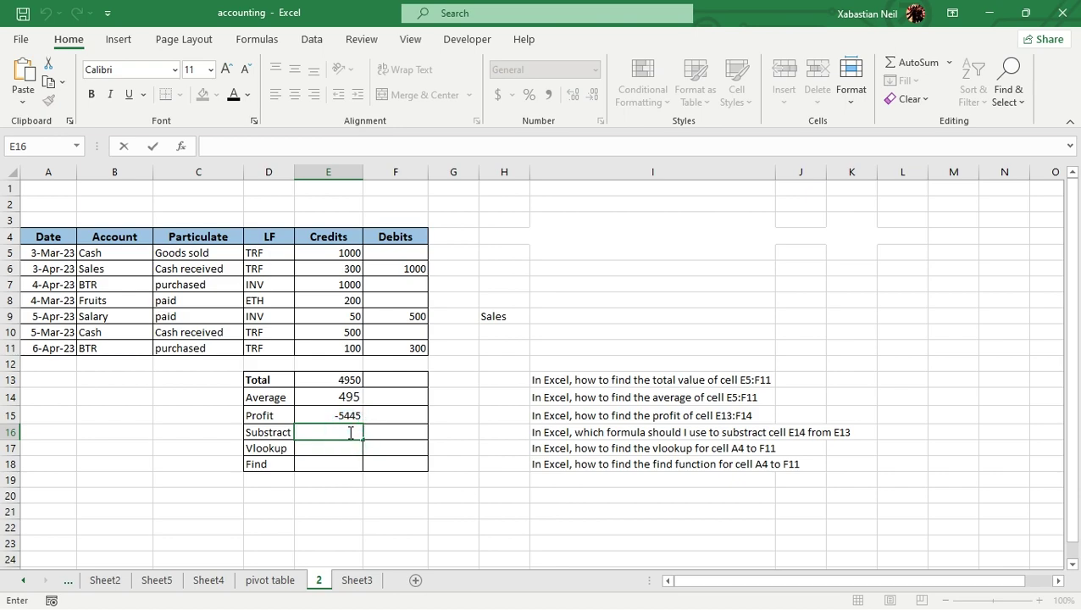
left_click(586, 434)
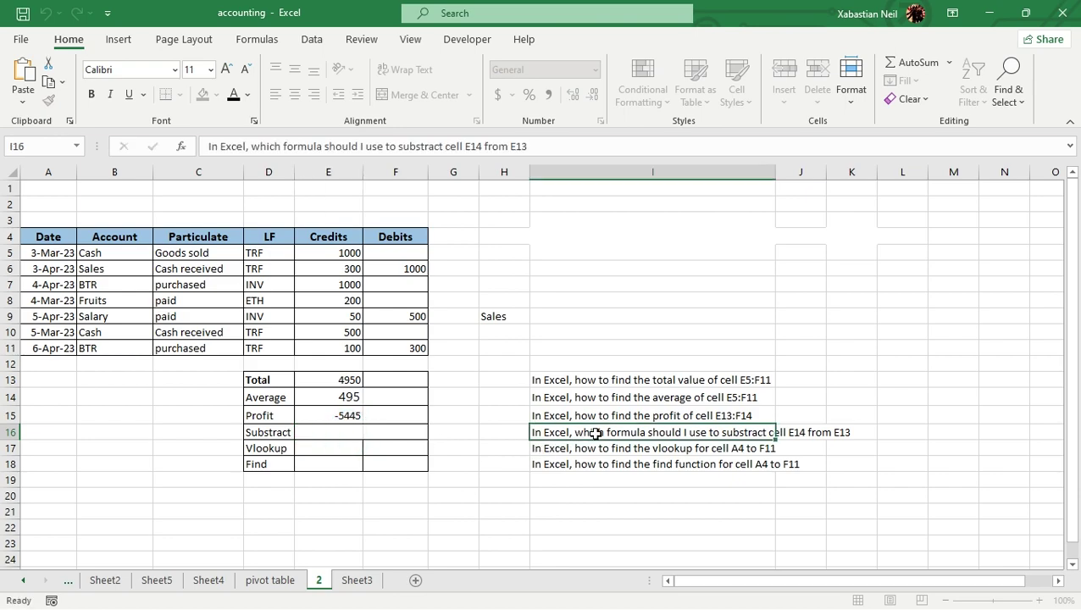
key("ctrl+c")
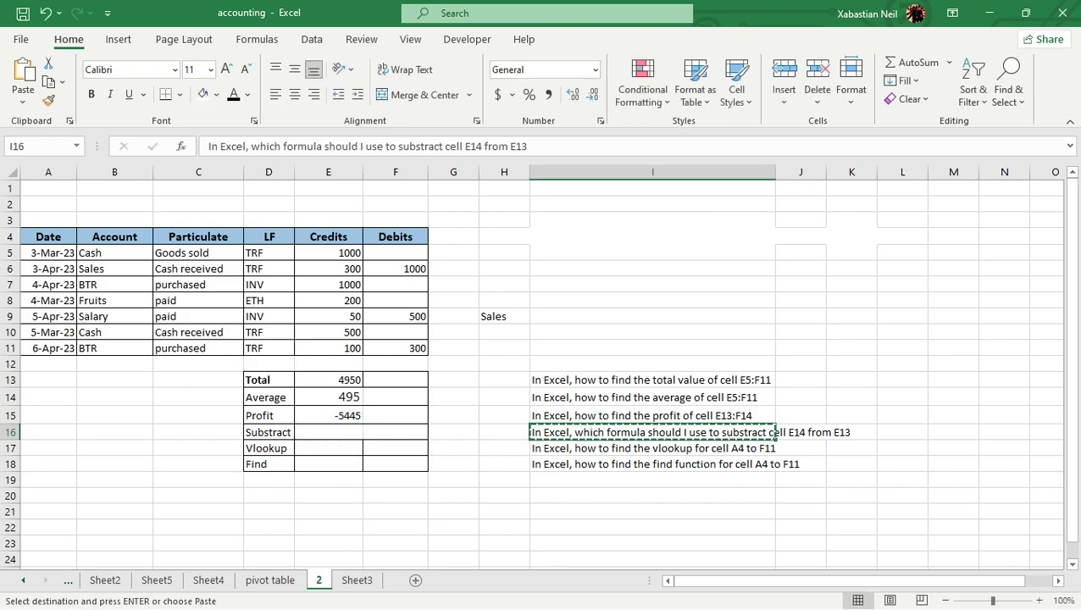
key("super")
left_click(593, 598)
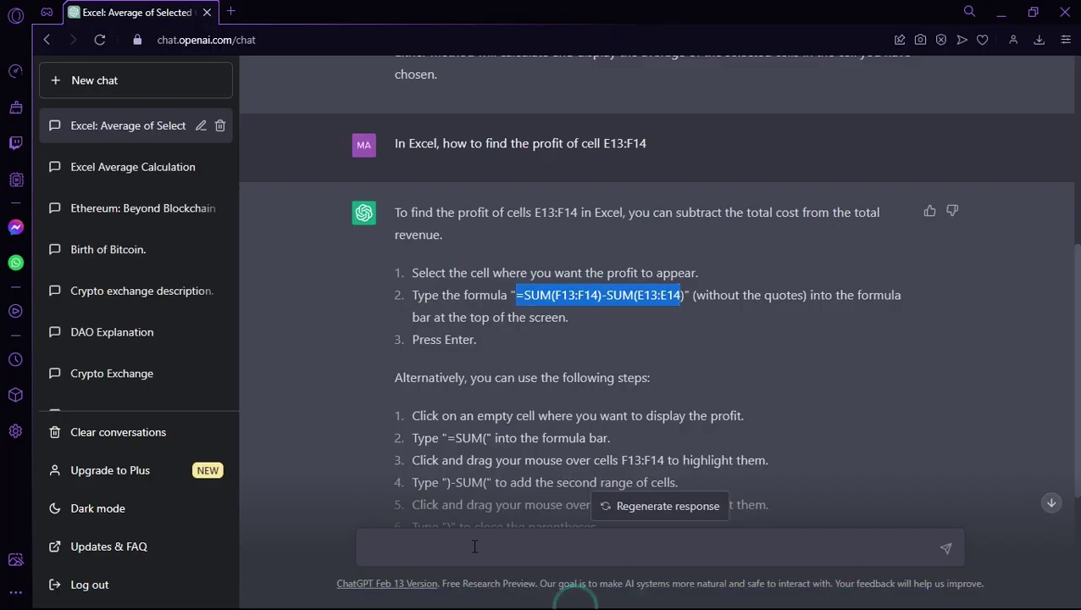
left_click(473, 542)
key("ctrl+v")
key("Return")
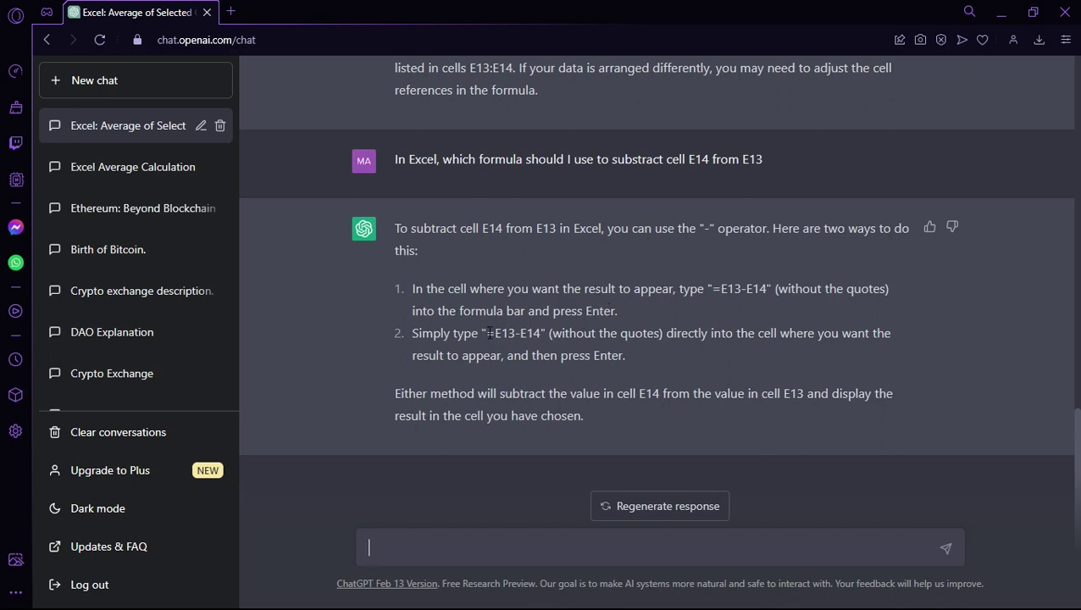
Step: Copy the formula =E13-E14 from ChatGPT's subtraction reply and switch to the accounting workbook in Excel
left_click_drag(490, 332, 541, 333)
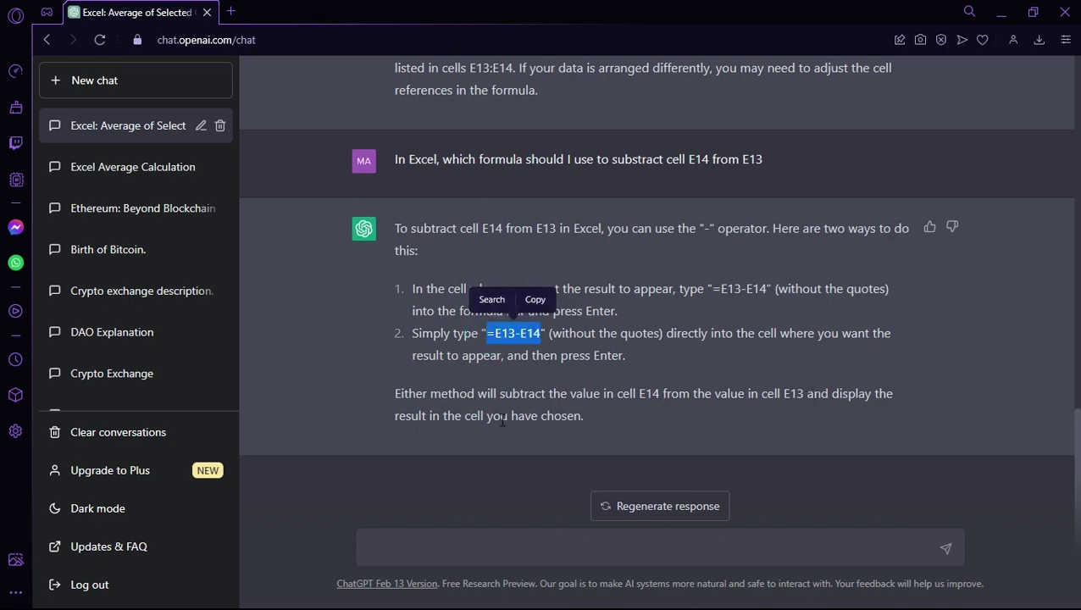
key("ctrl+c")
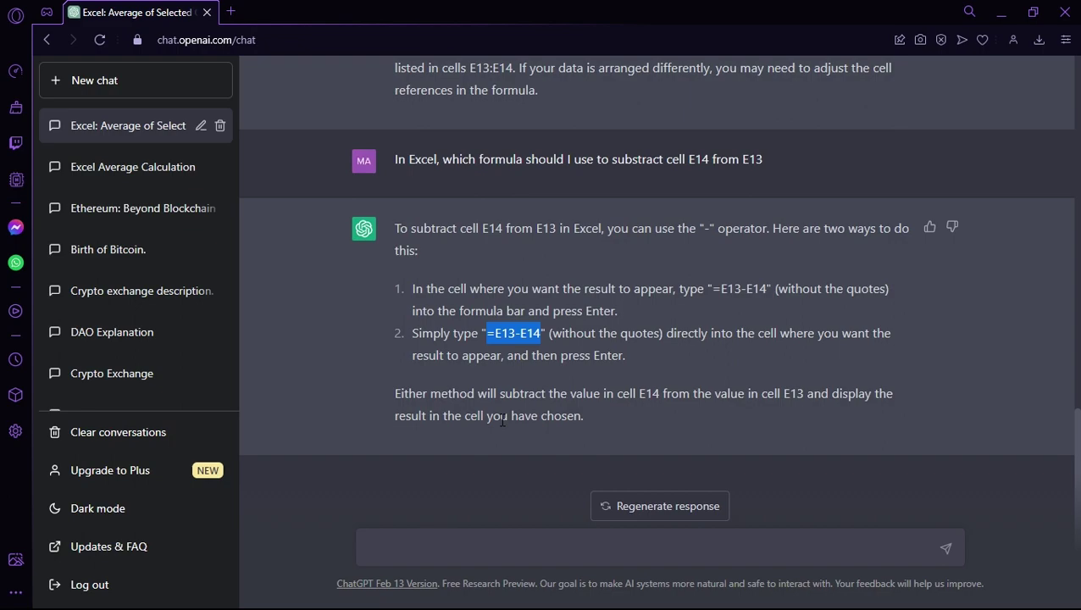
key("super")
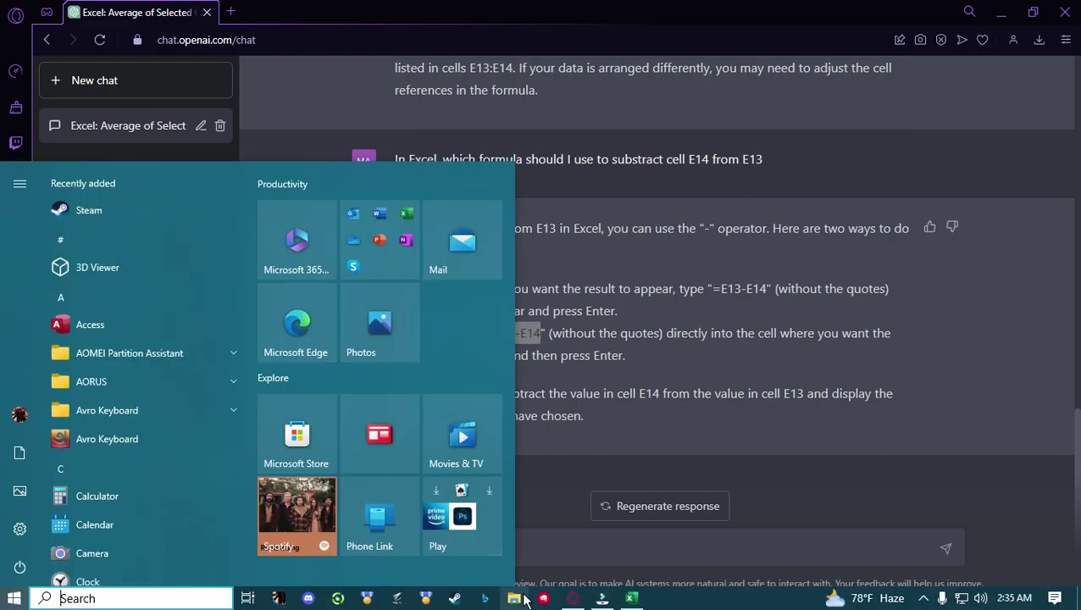
left_click(630, 597)
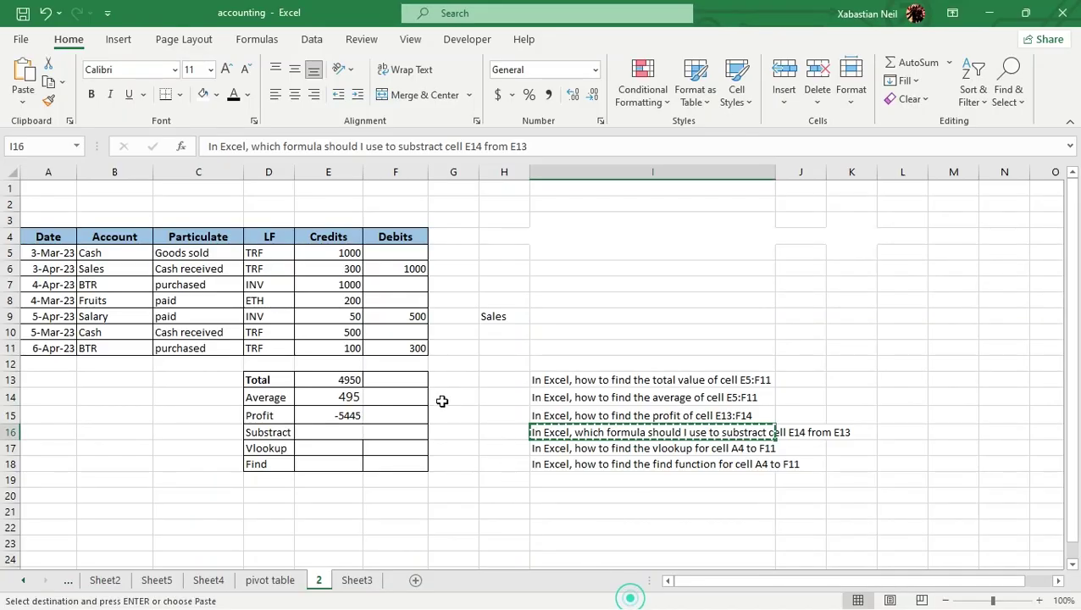
left_click(334, 432)
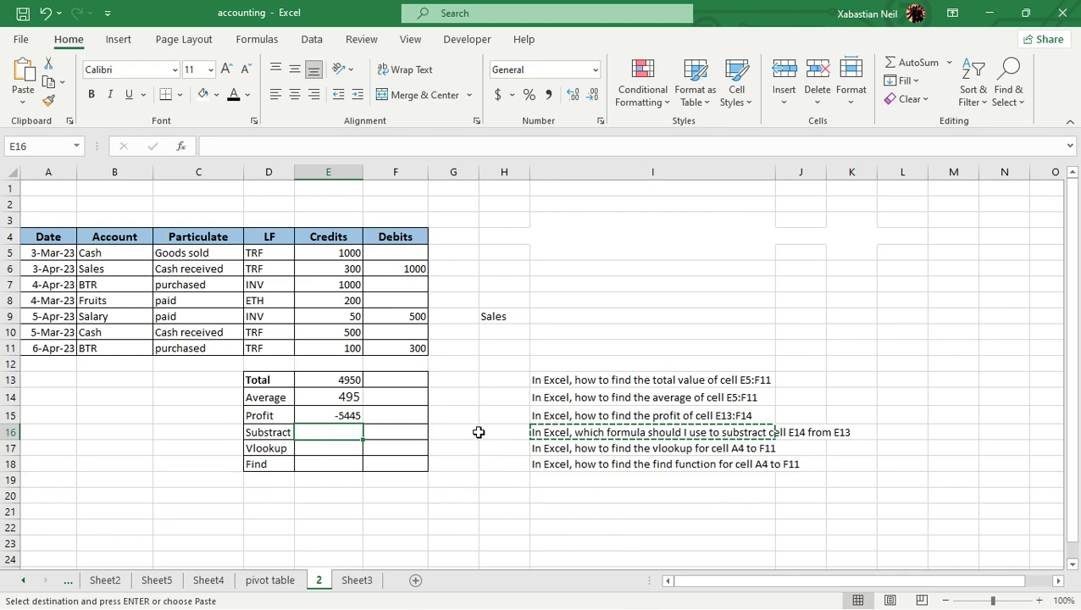
key("ctrl+v")
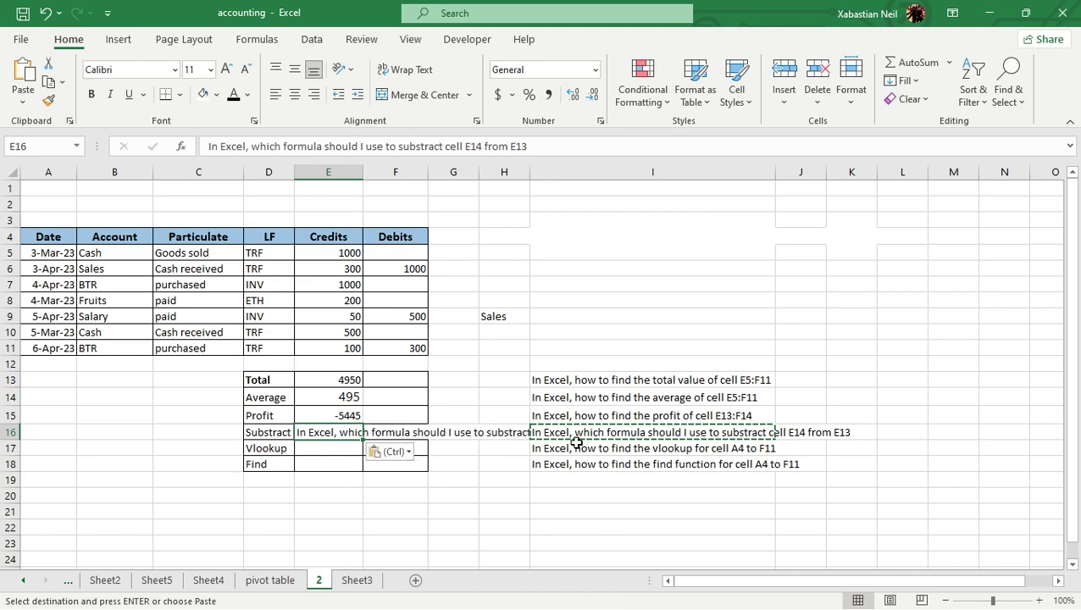
key("Delete")
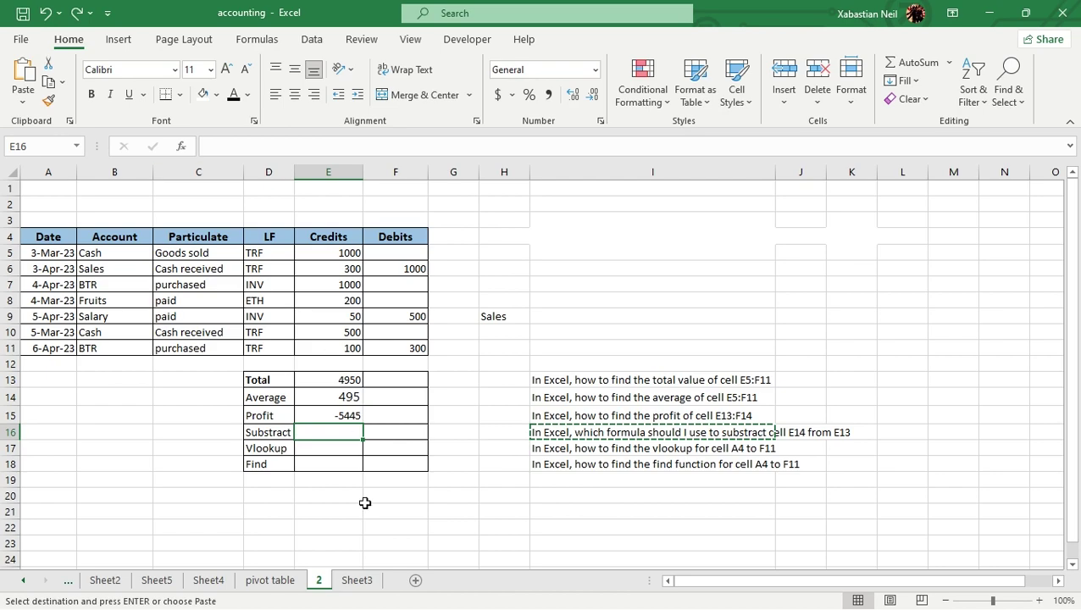
Step: Recopy the formula =E13-E14 from ChatGPT in Opera, enter it in cell E16 of the Excel workbook and make its text black
key("super")
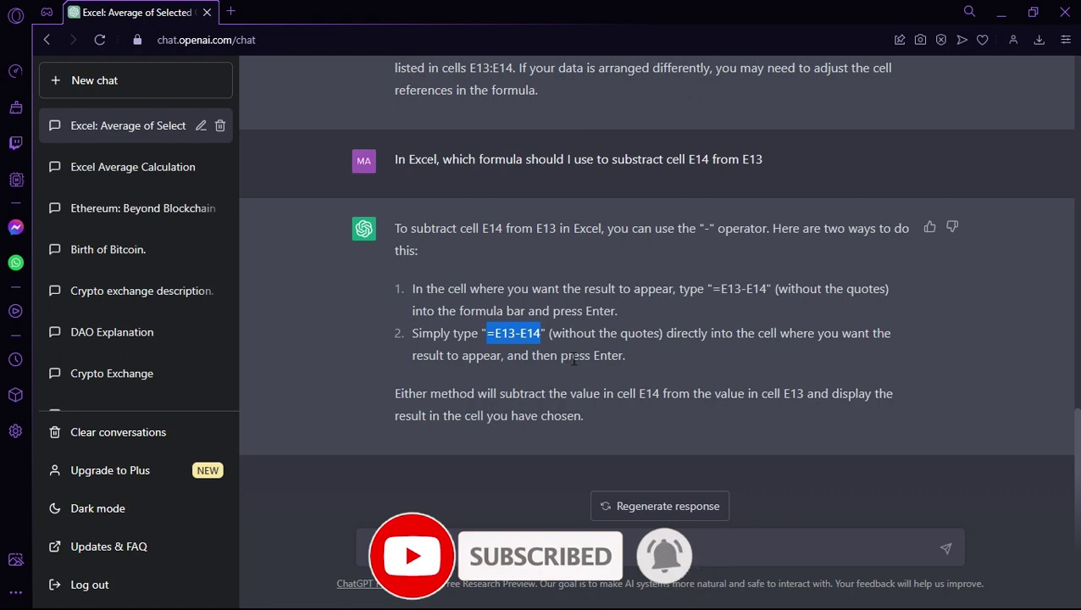
key("super")
left_click(631, 598)
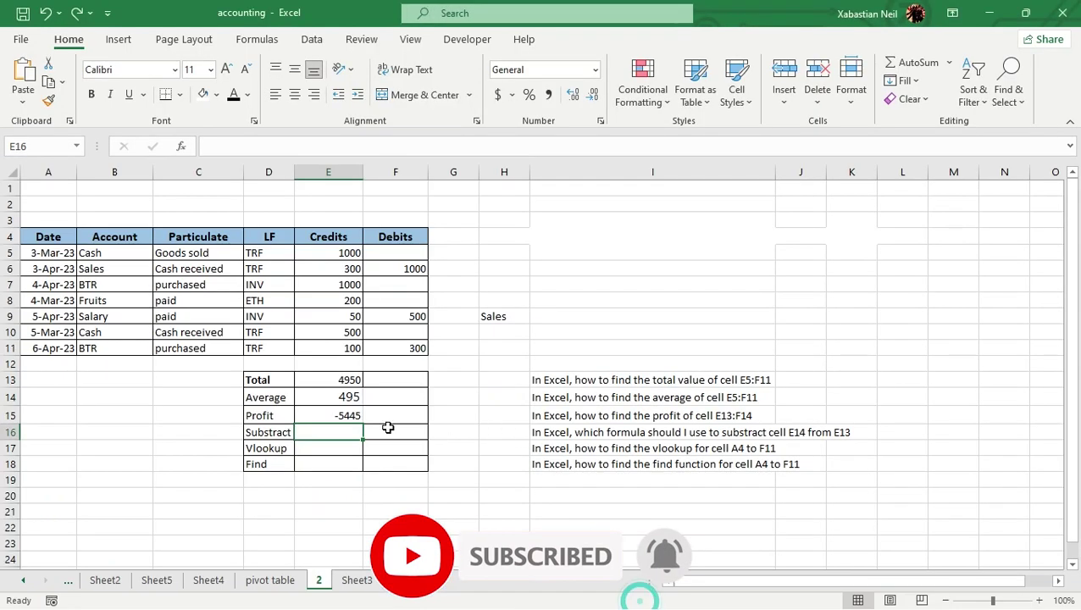
key("ctrl+v")
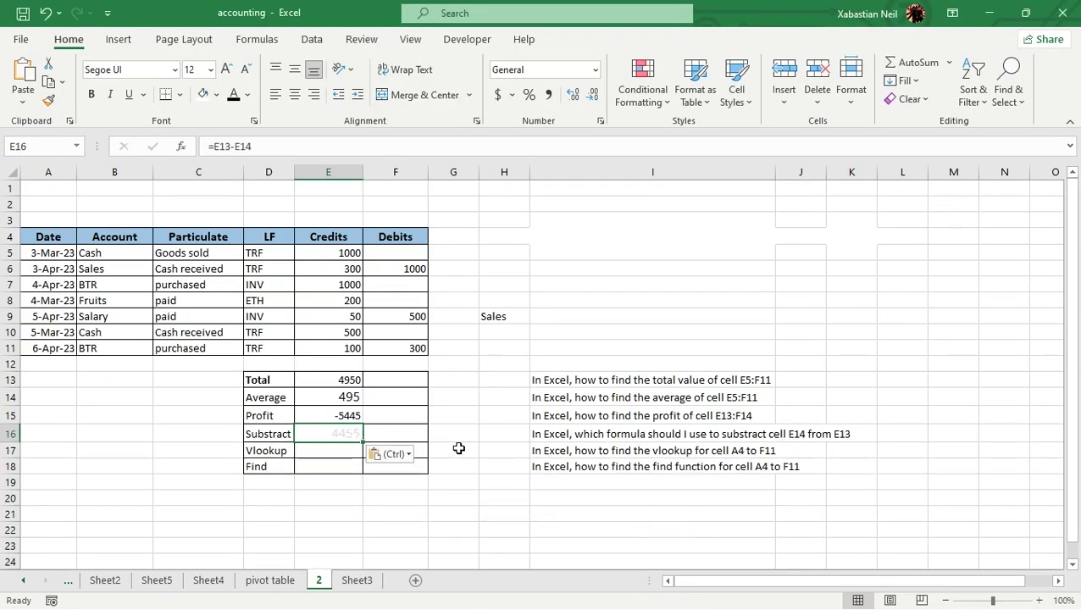
key("Return")
left_click(345, 437)
left_click(234, 94)
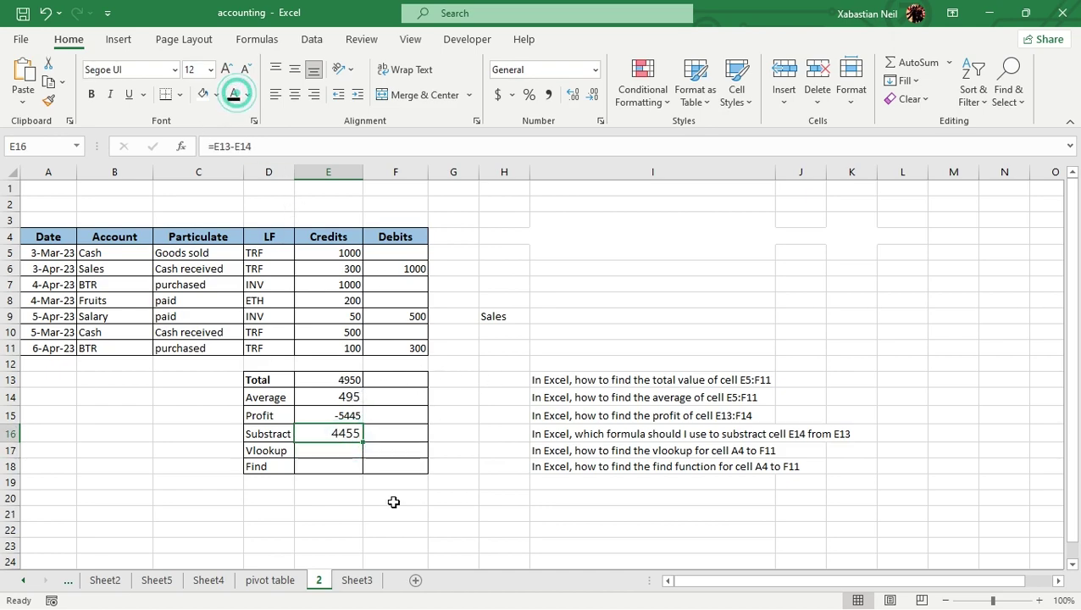
Step: Copy the question "In Excel, how to find the vlookup for cell A4 to F11" from cell I17 and send it to ChatGPT in Opera
left_click(346, 455)
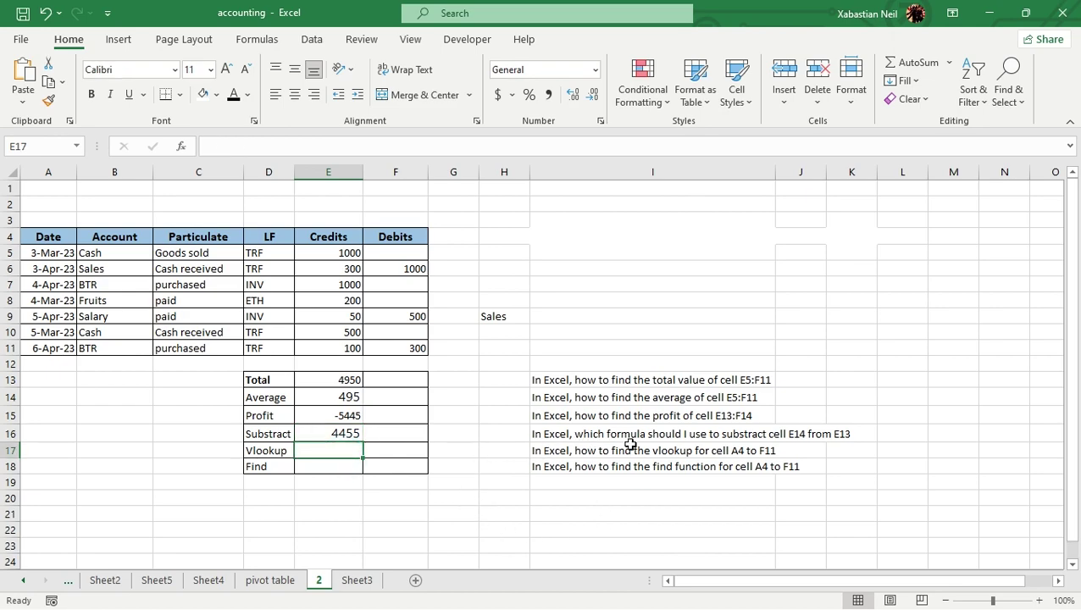
left_click(599, 449)
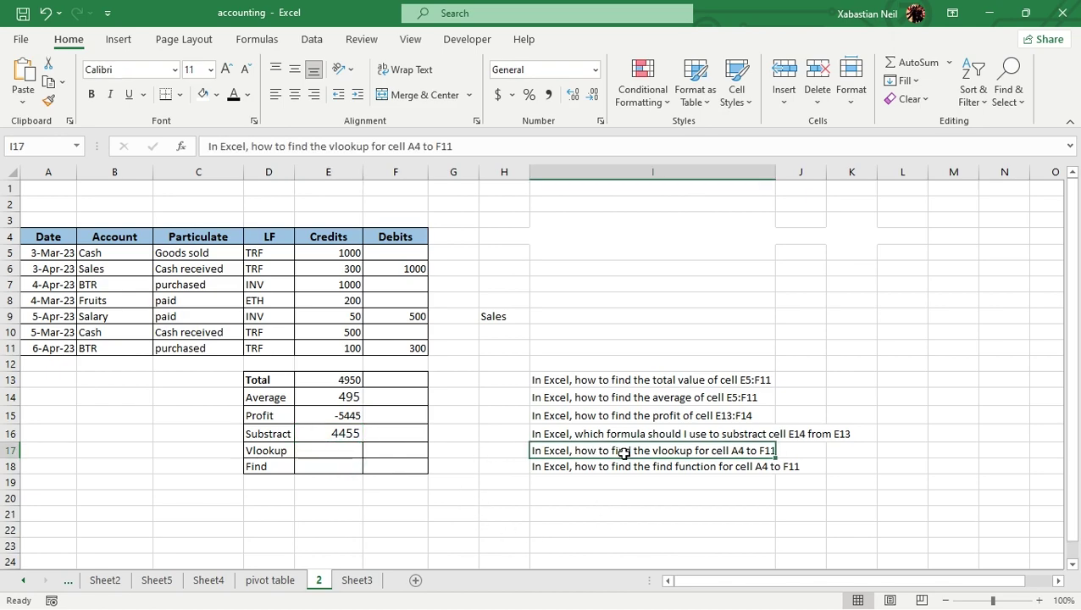
key("ctrl+c")
key("super")
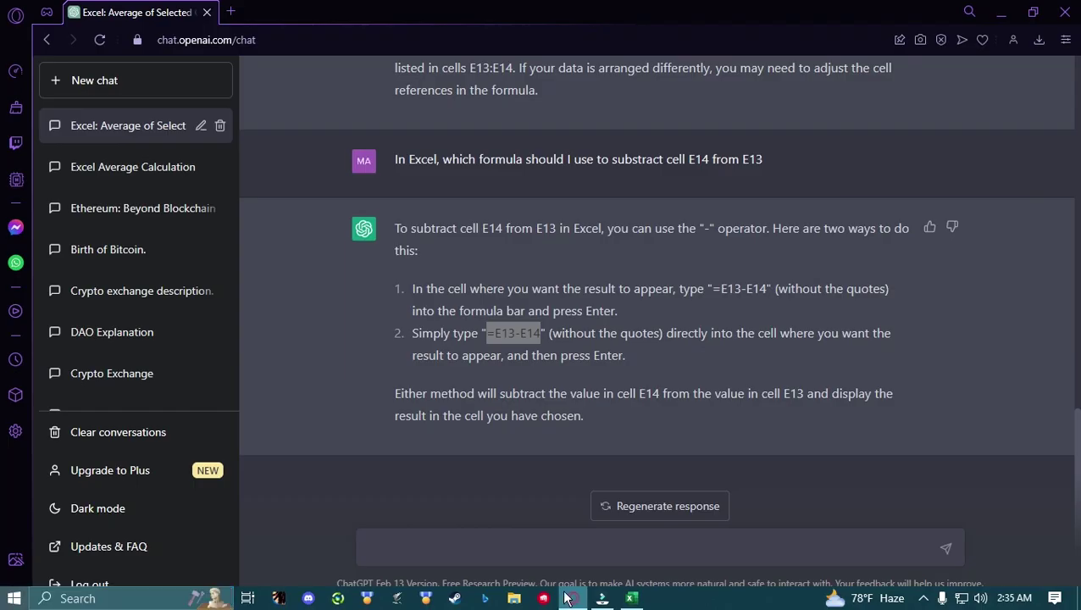
left_click(572, 598)
left_click(557, 546)
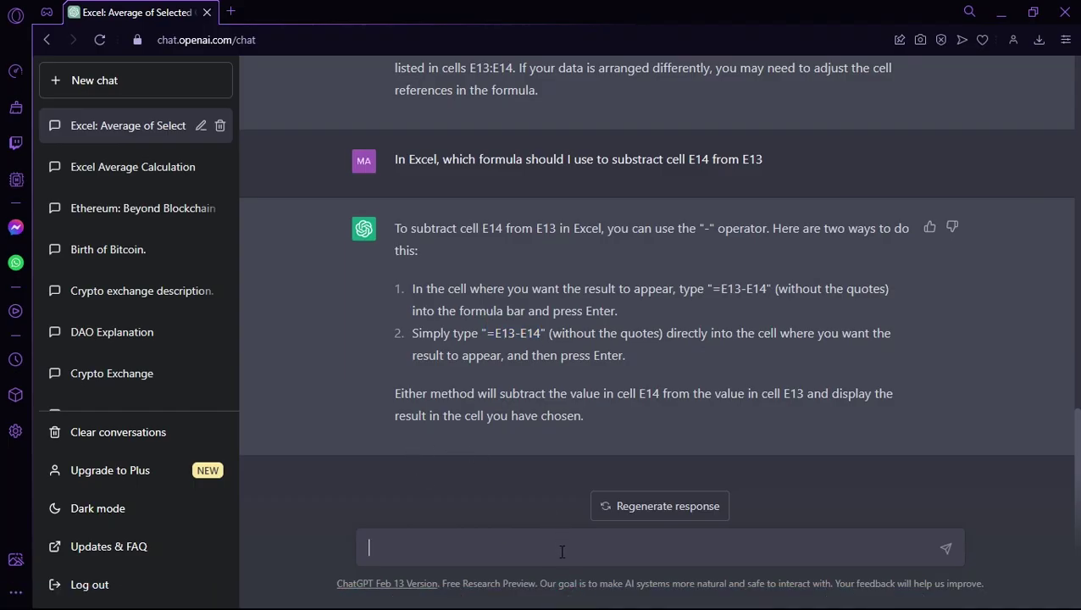
key("ctrl+v")
key("Return")
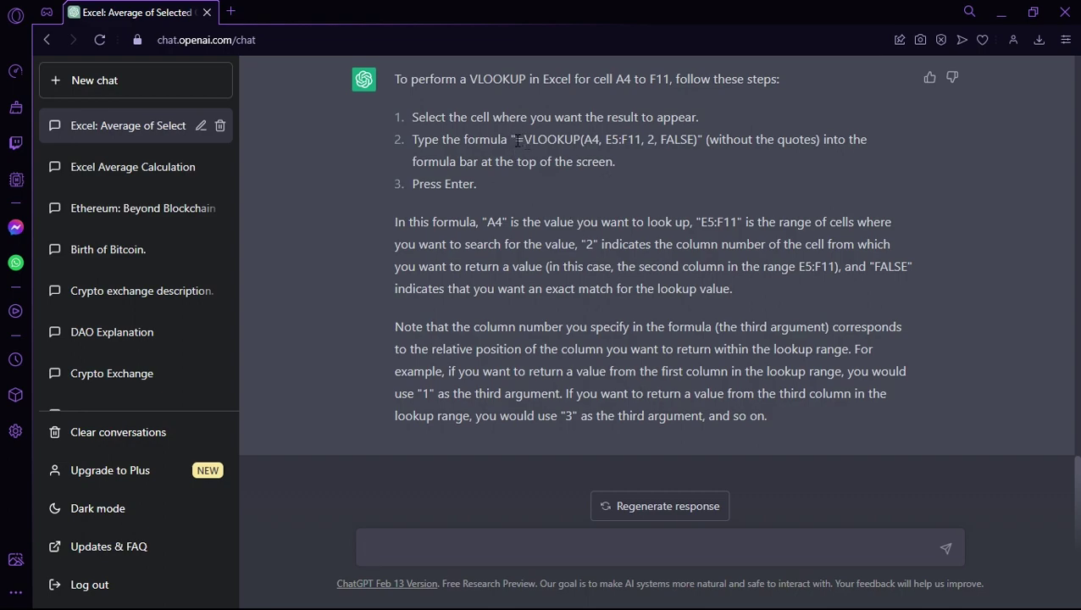
Step: Copy =VLOOKUP(A4, E5:F11, 2, FALSE) from ChatGPT's reply, and enter it with black text in cell E17 of the Excel workbook
left_click_drag(519, 142, 698, 146)
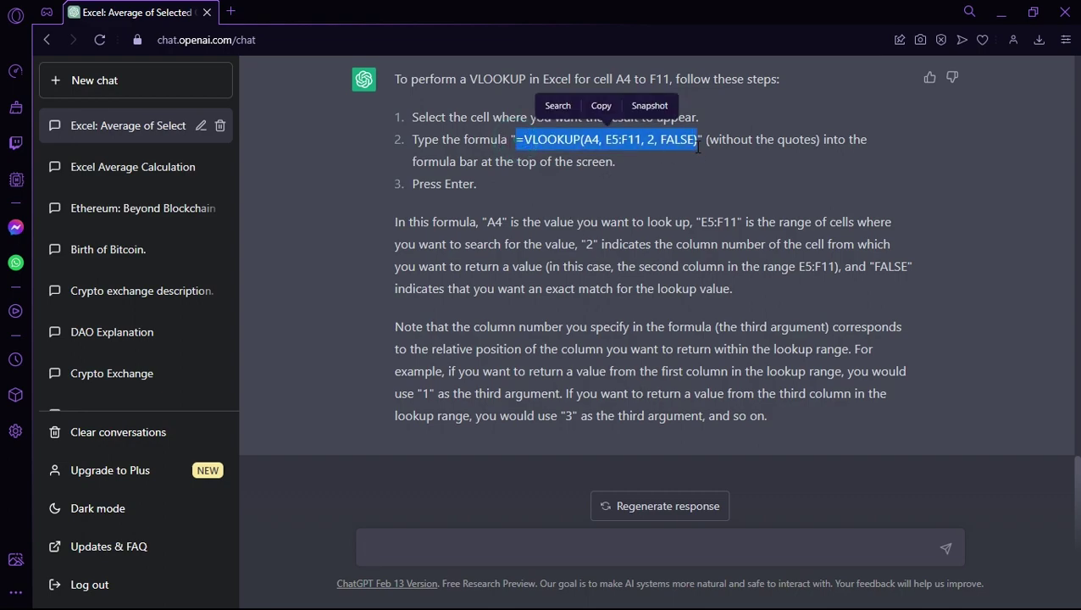
key("ctrl+c")
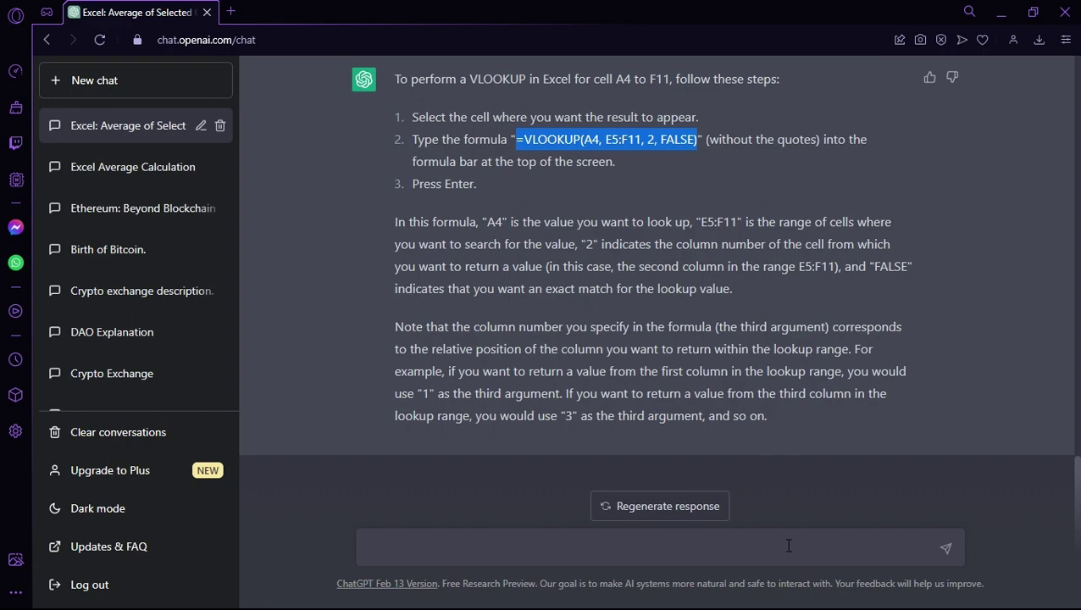
key("super")
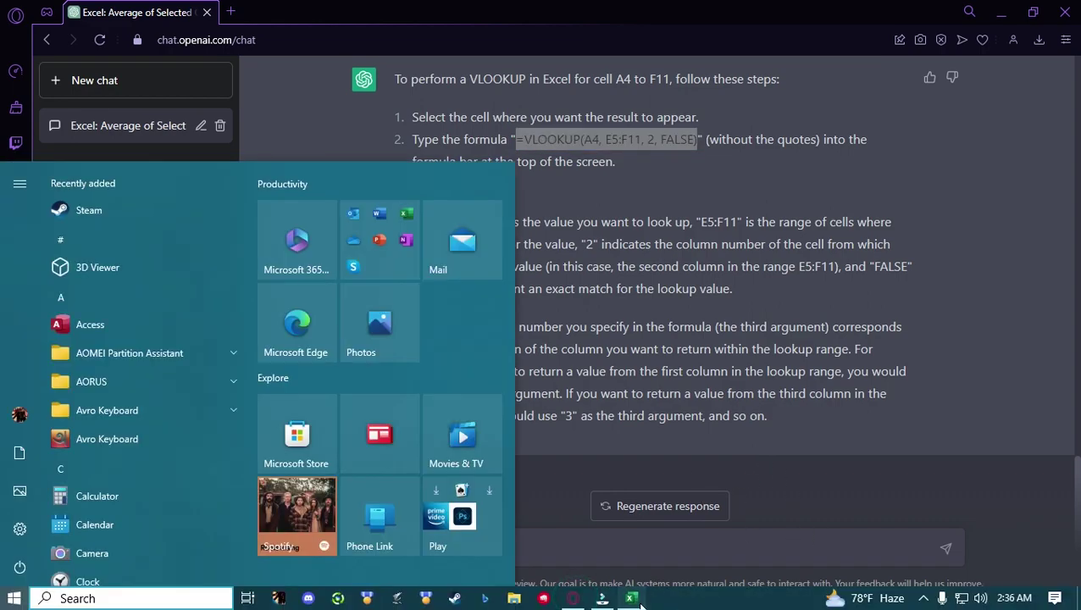
left_click(635, 600)
left_click(356, 449)
key("ctrl+v")
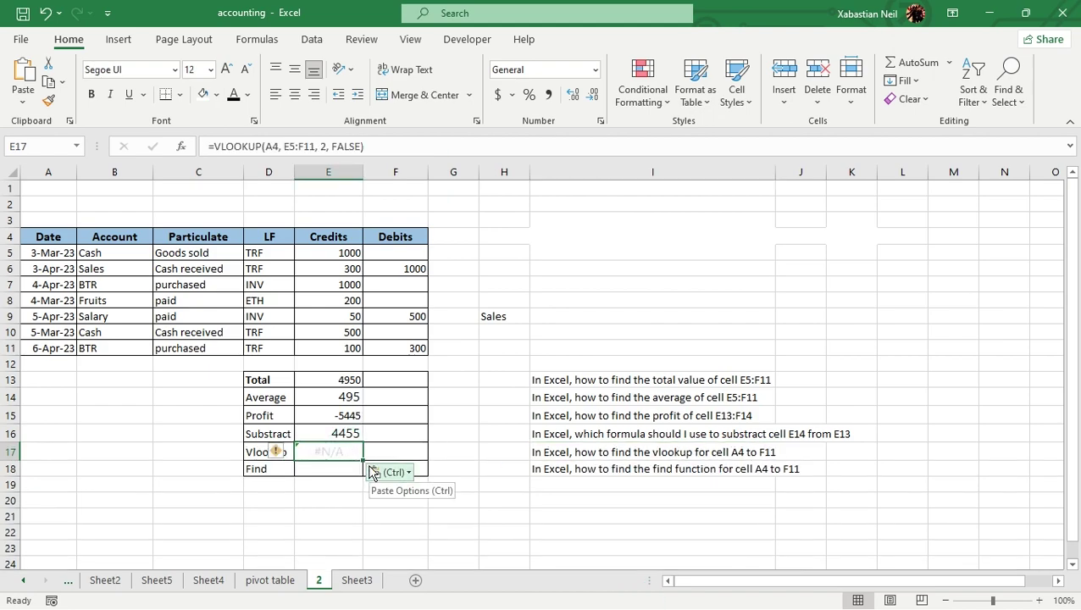
left_click(341, 451)
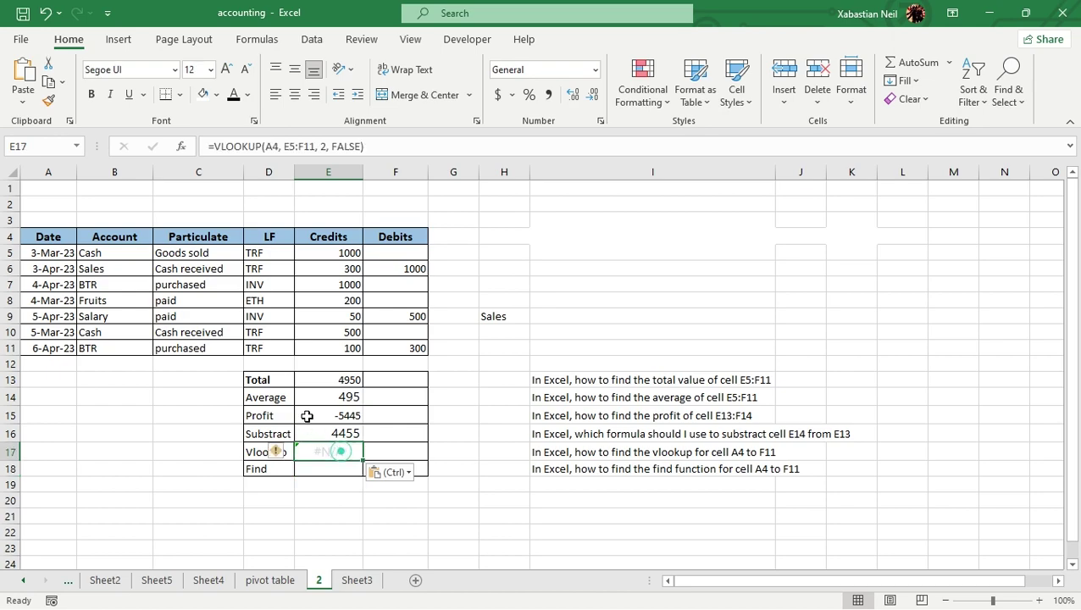
left_click(234, 95)
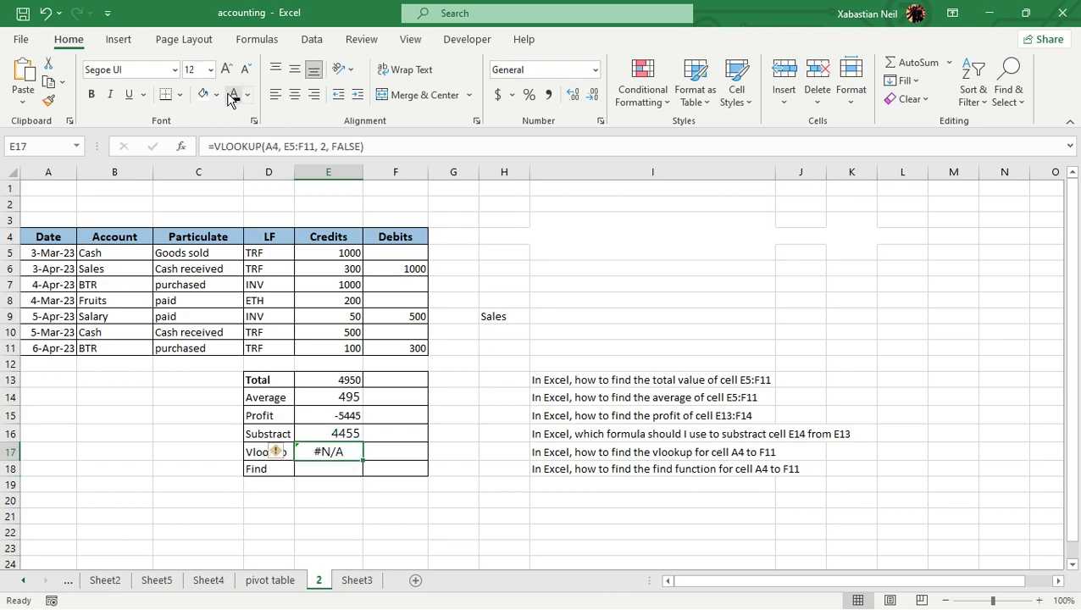
Step: Edit the VLOOKUP formula in cell E17 to use H9 as the lookup value and B5:F11 as the table array
double_click(351, 454)
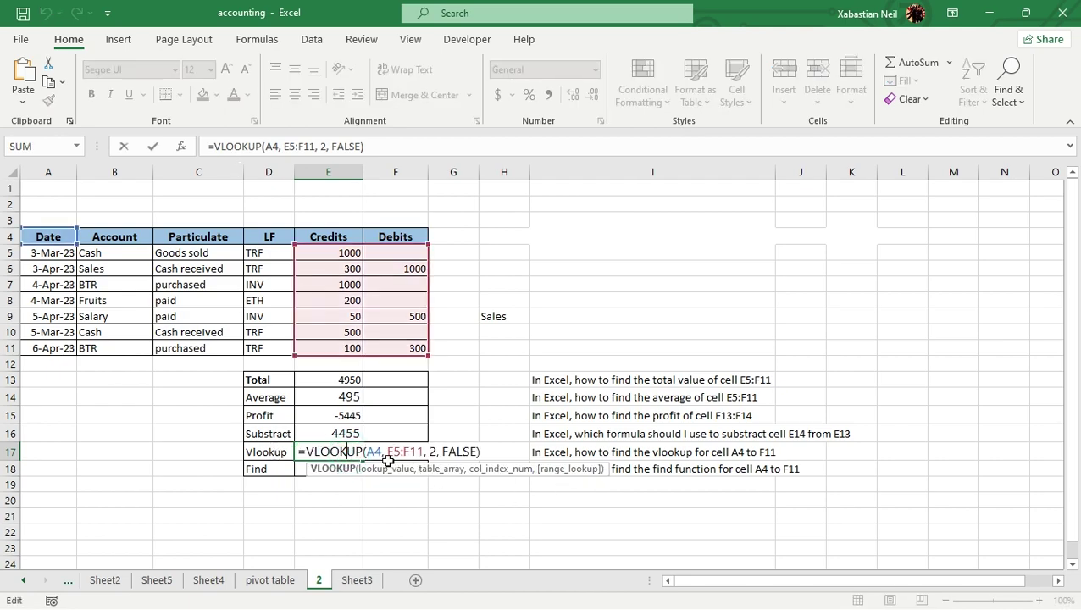
left_click(380, 452)
key("BackSpace")
key("BackSpace")
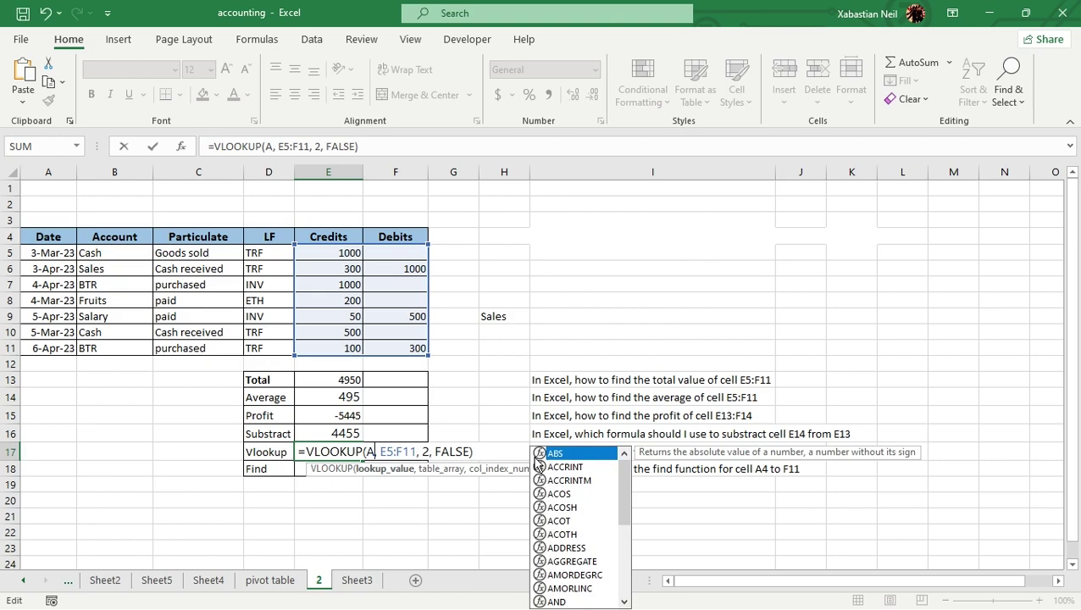
left_click(508, 318)
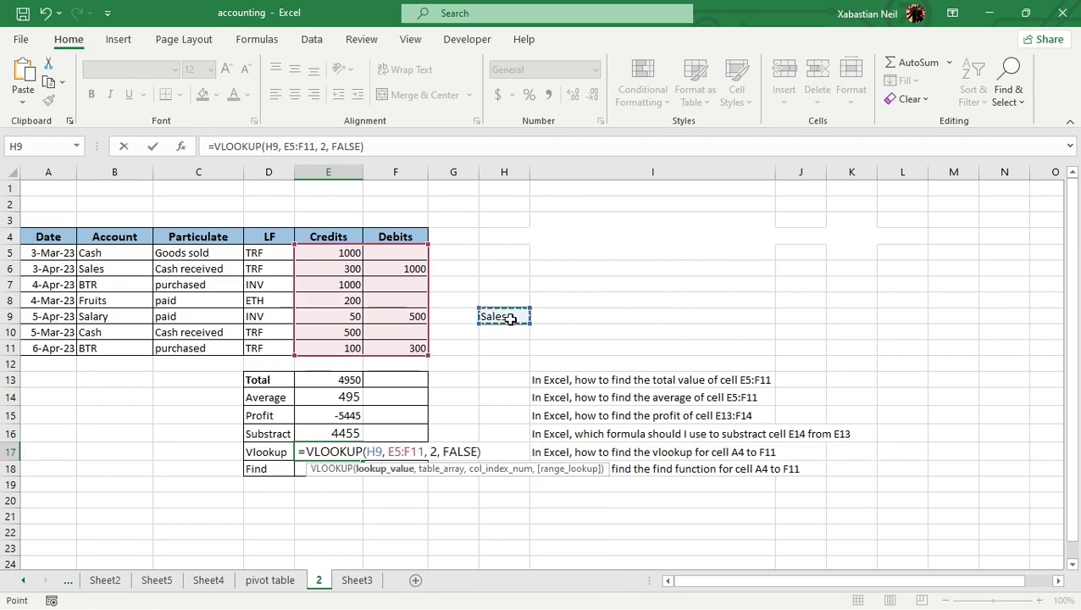
left_click(416, 452)
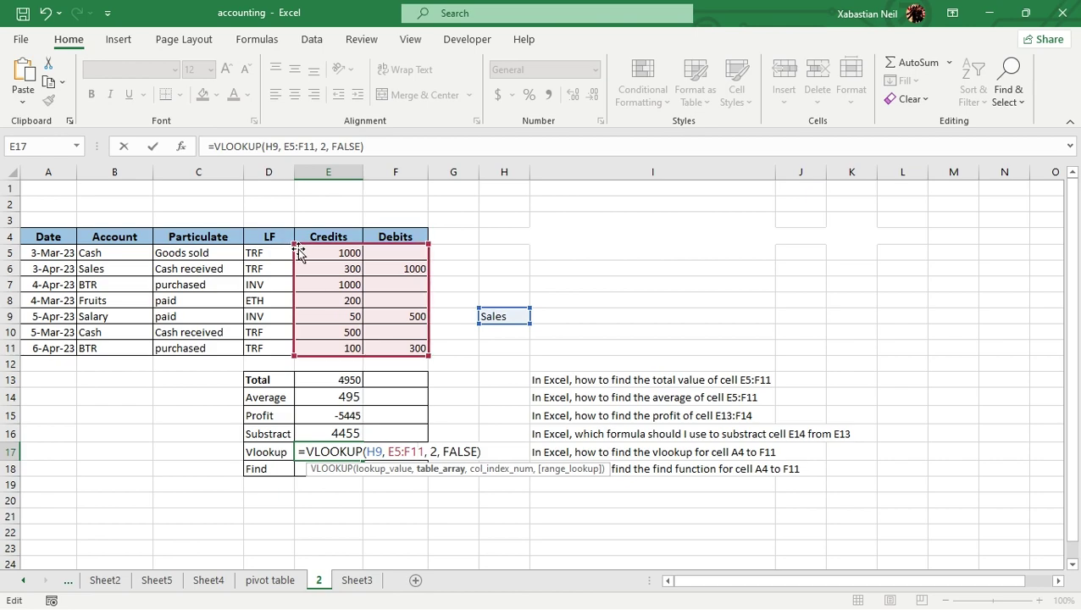
left_click_drag(294, 245, 104, 247)
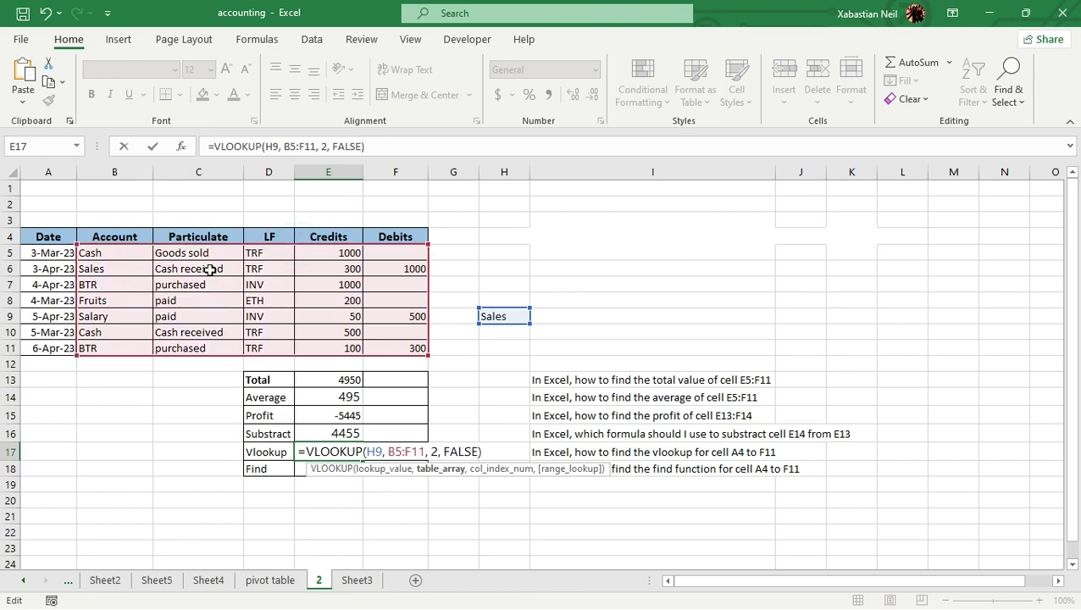
Step: Set the column index number of the VLOOKUP formula in cell E17 to 3
left_click(434, 451)
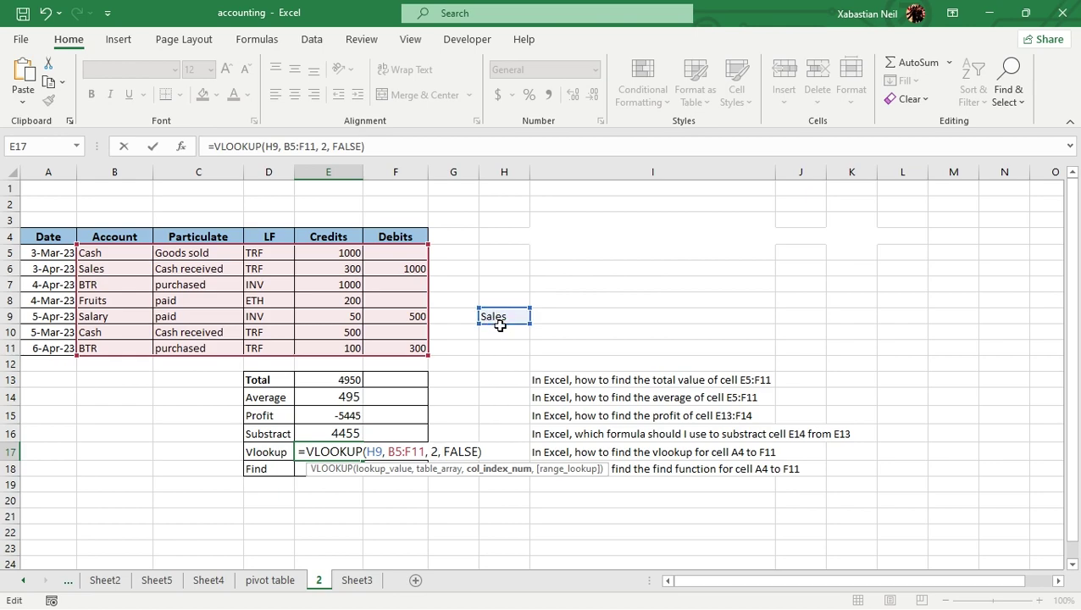
type("3")
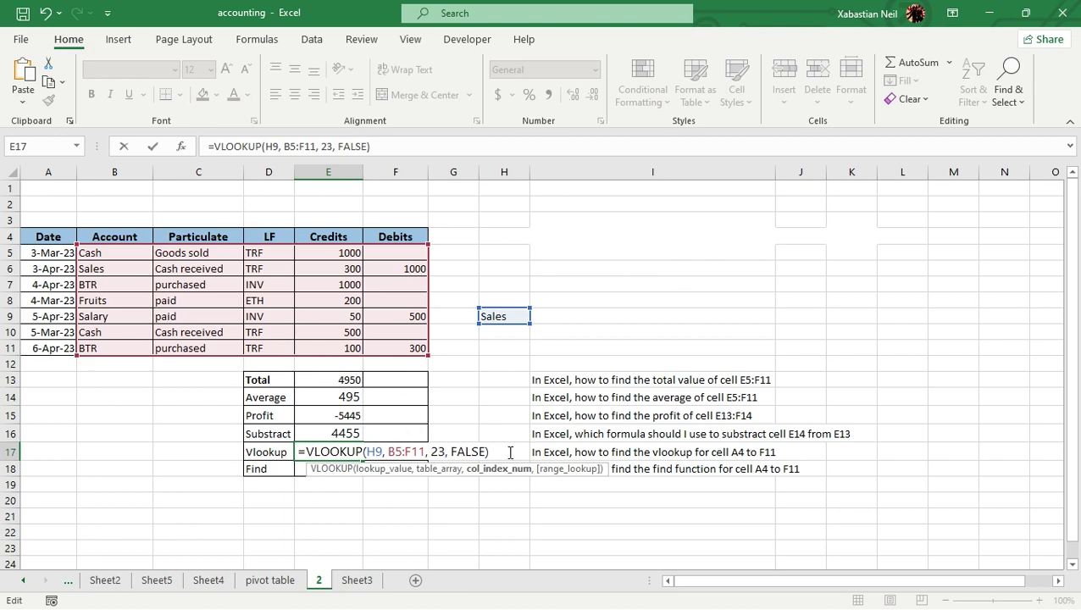
left_click(440, 452)
key("BackSpace")
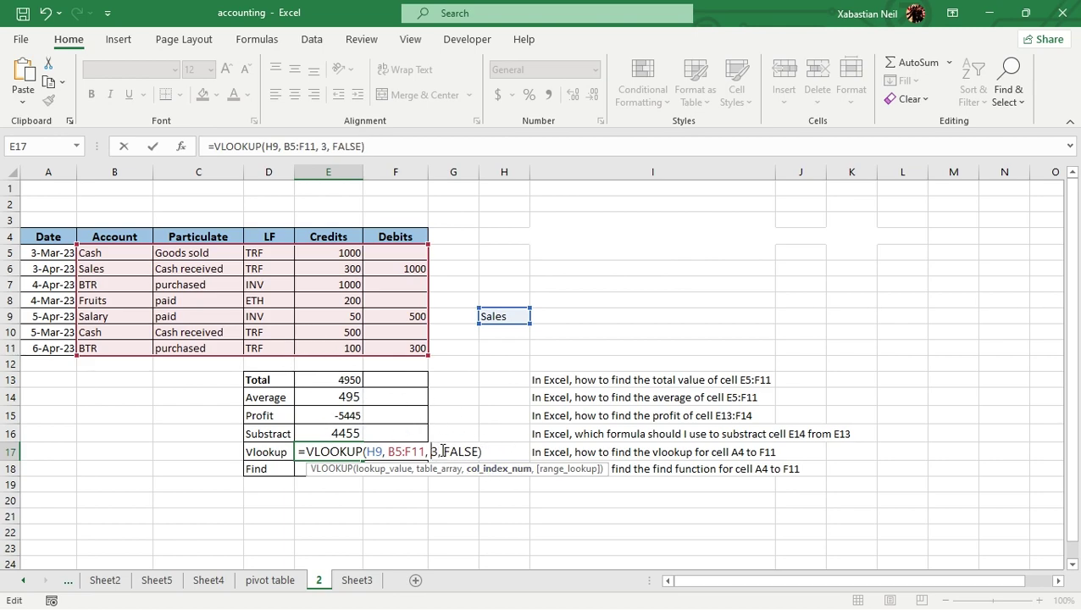
Step: Replace the range lookup argument in E17's VLOOKUP formula with the suggested FALSE - Exact match option and commit the formula
left_click(477, 453)
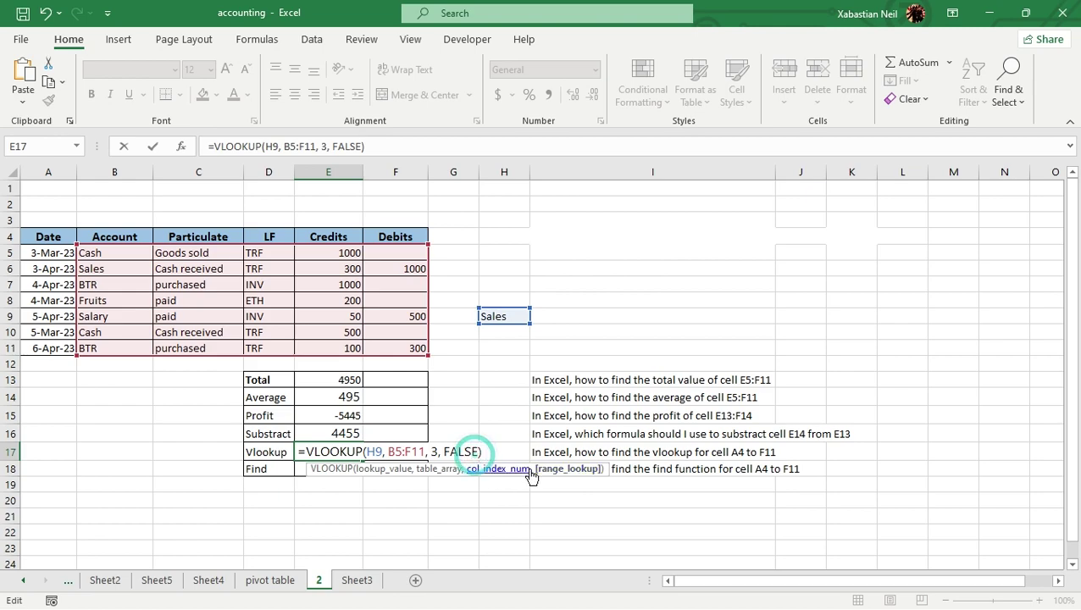
key("BackSpace")
key("BackSpace")
key("BackSpace")
key("BackSpace")
key("BackSpace")
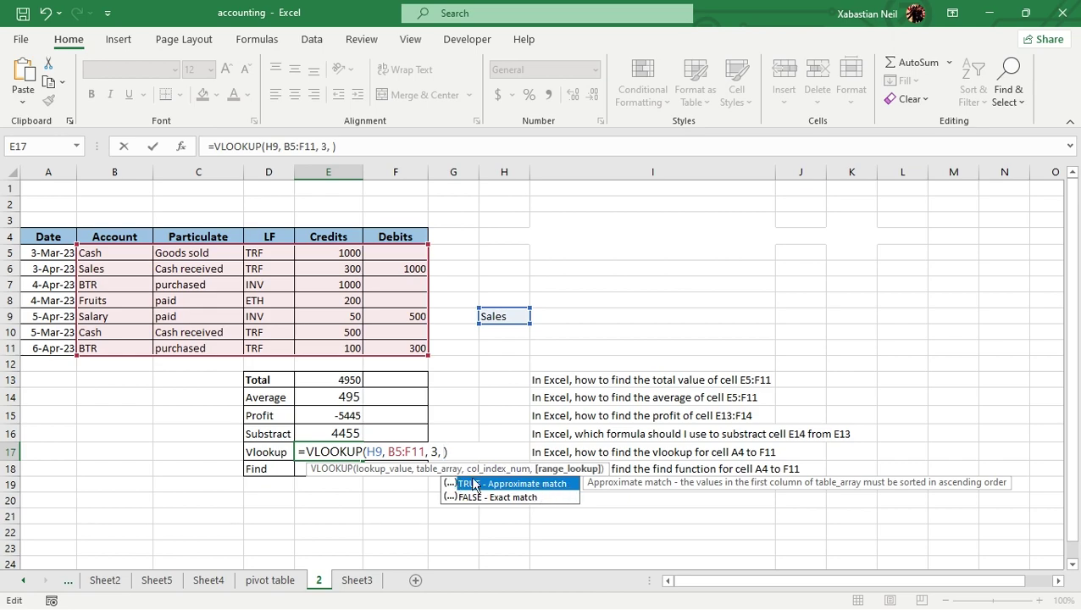
double_click(520, 498)
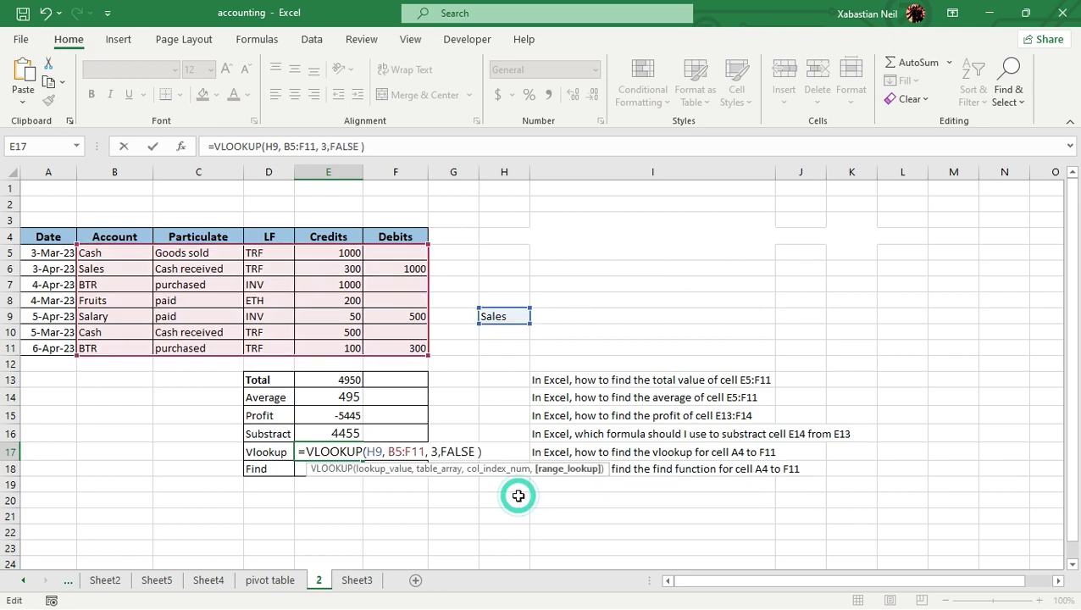
key("Return")
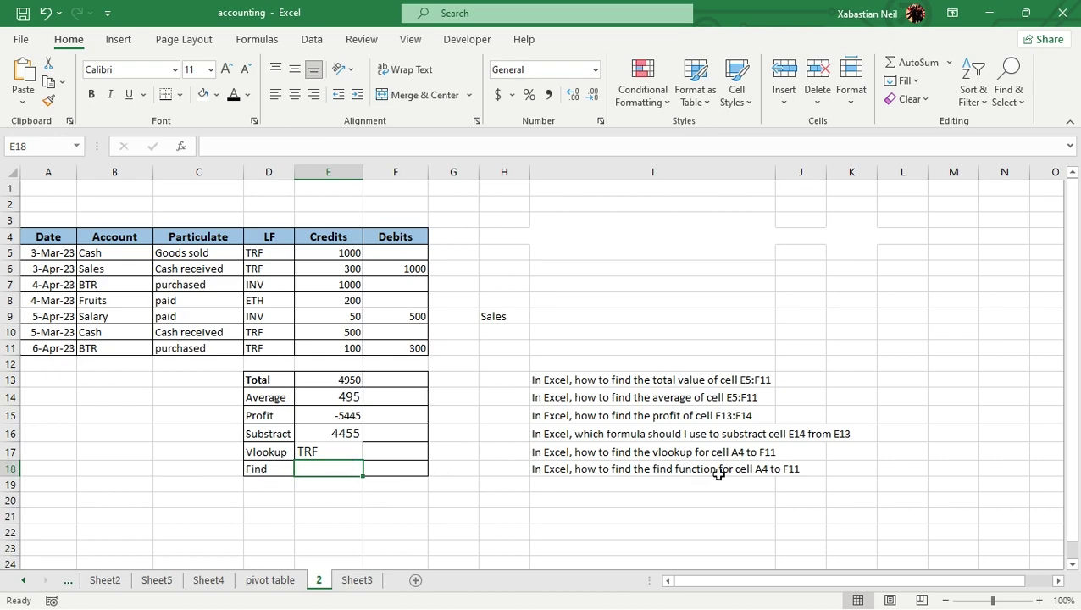
Step: Rewrite the question in cell I18 as "In Excel, how to use find and replace"
double_click(762, 466)
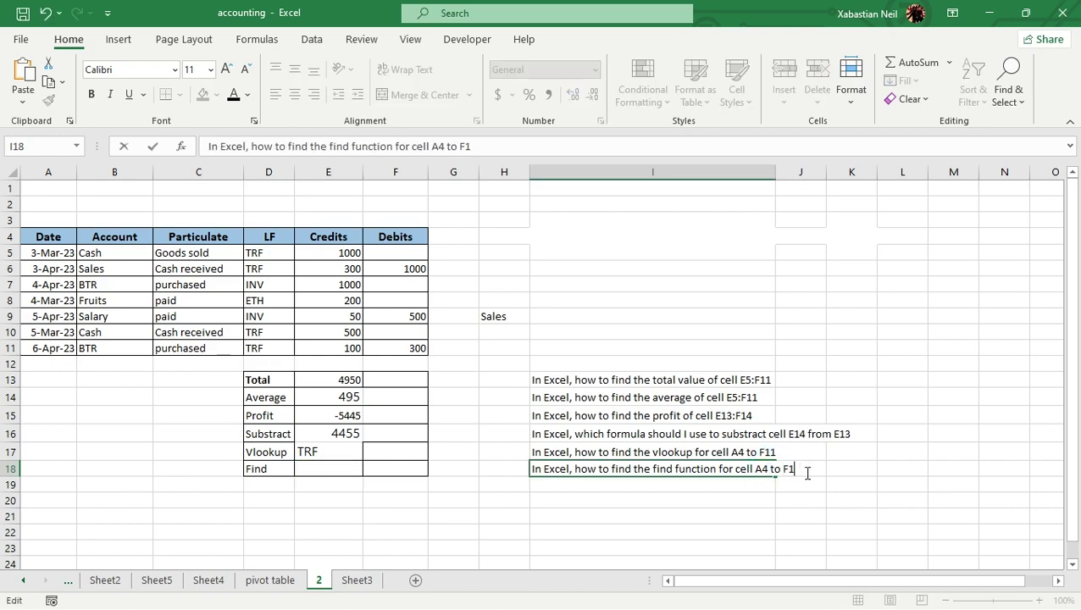
key("BackSpace")
key("BackSpace")
key("BackSpace")
key("BackSpace")
key("BackSpace")
key("BackSpace")
key("BackSpace")
key("BackSpace")
key("BackSpace")
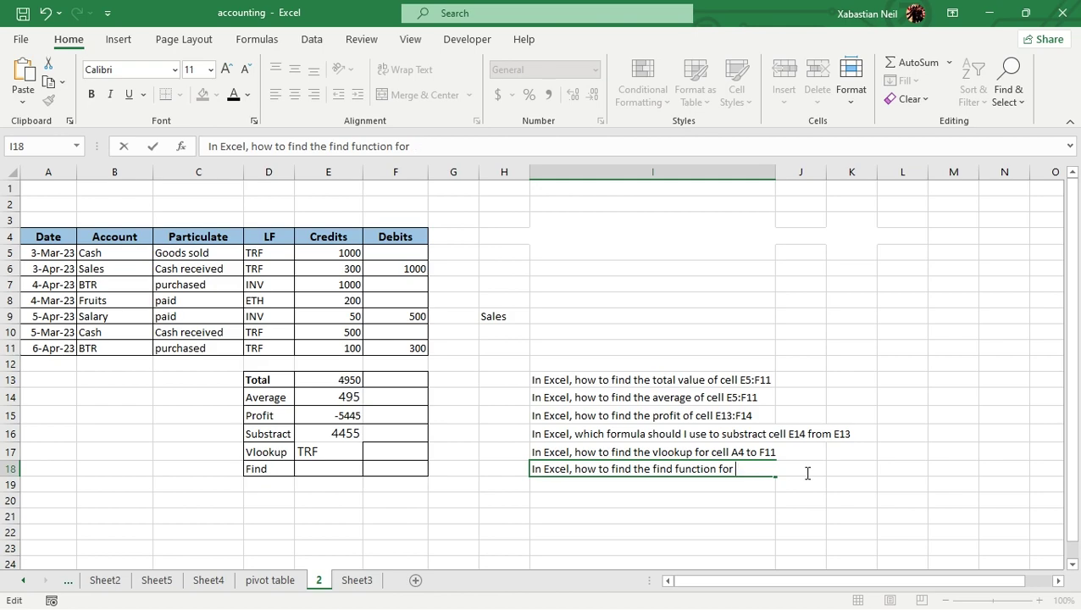
key("BackSpace")
key("BackSpace")
key("BackSpace")
key("BackSpace")
key("BackSpace")
key("BackSpace")
key("BackSpace")
key("BackSpace")
key("BackSpace")
key("BackSpace")
key("BackSpace")
key("BackSpace")
key("BackSpace")
key("BackSpace")
key("BackSpace")
key("BackSpace")
key("BackSpace")
key("BackSpace")
key("BackSpace")
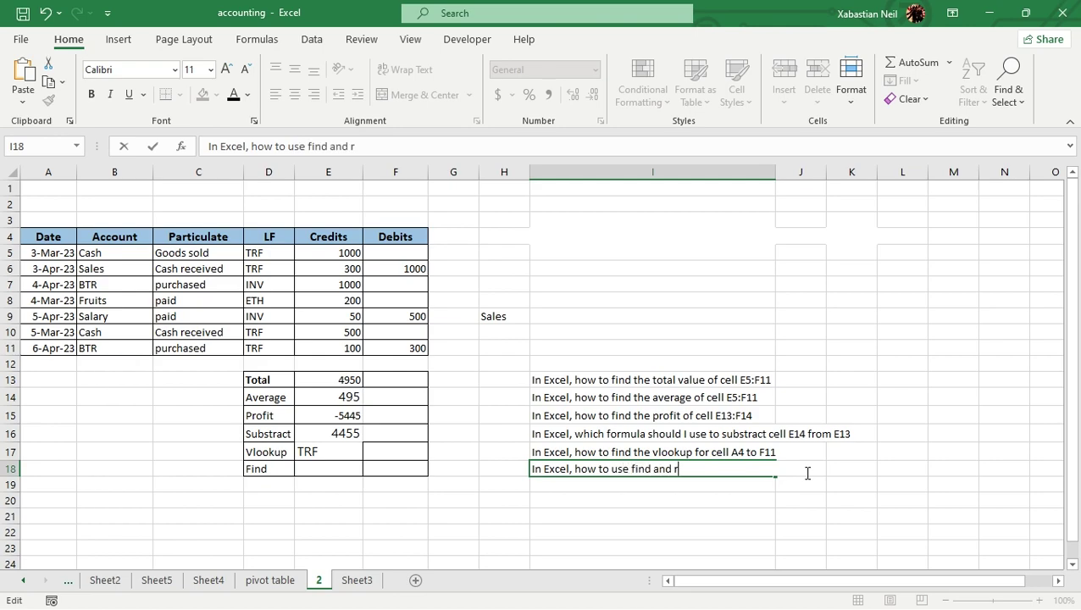
type("ce")
key("Return")
Step: Copy the question from cell I18, switch to ChatGPT and send it as a new message
left_click(725, 469)
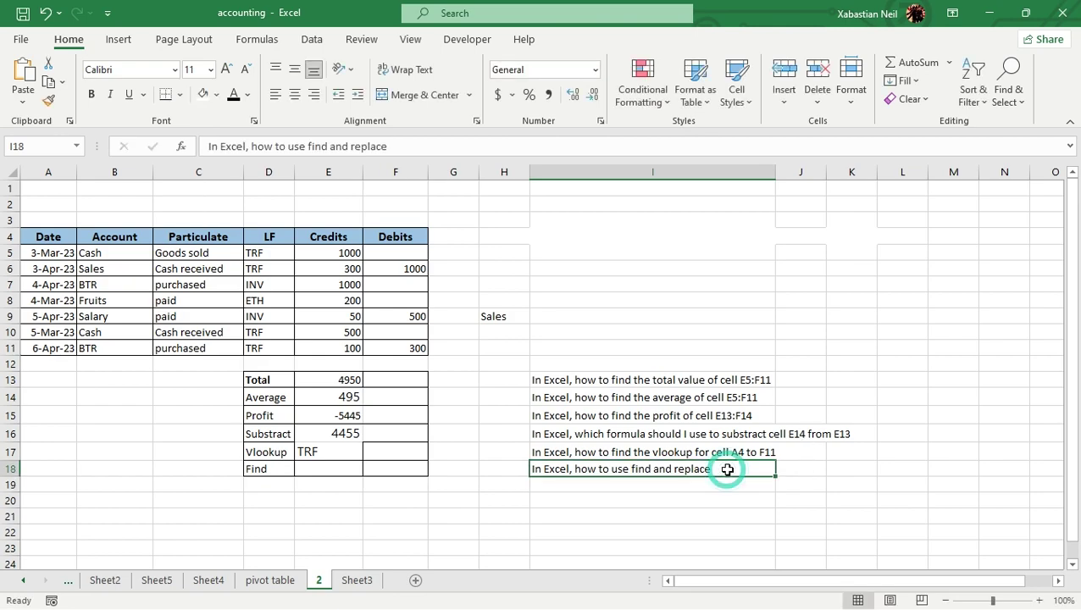
key("ctrl+c")
key("super")
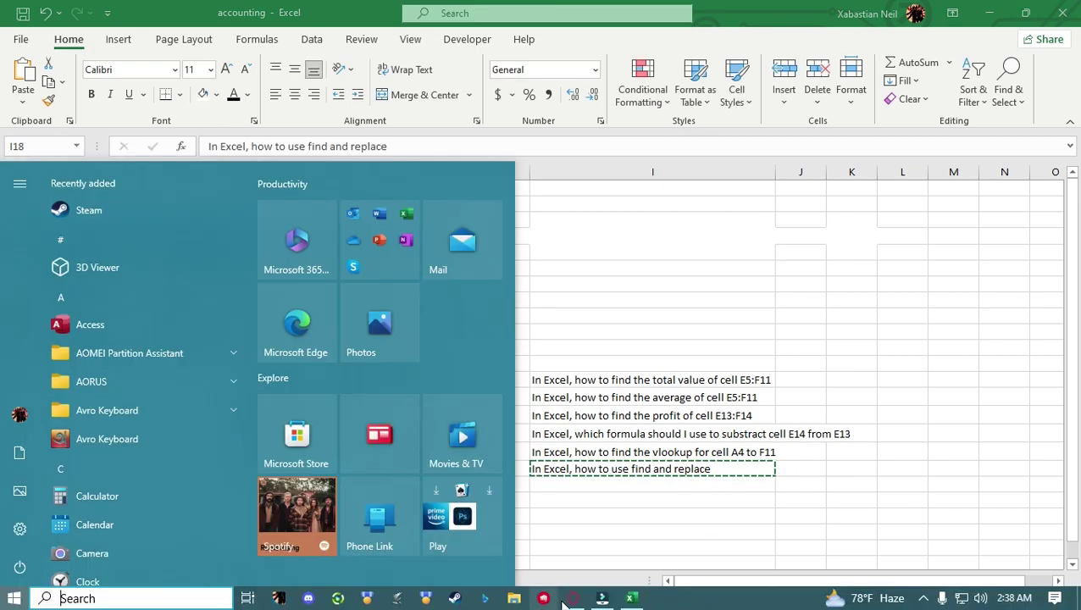
left_click(572, 598)
left_click(542, 544)
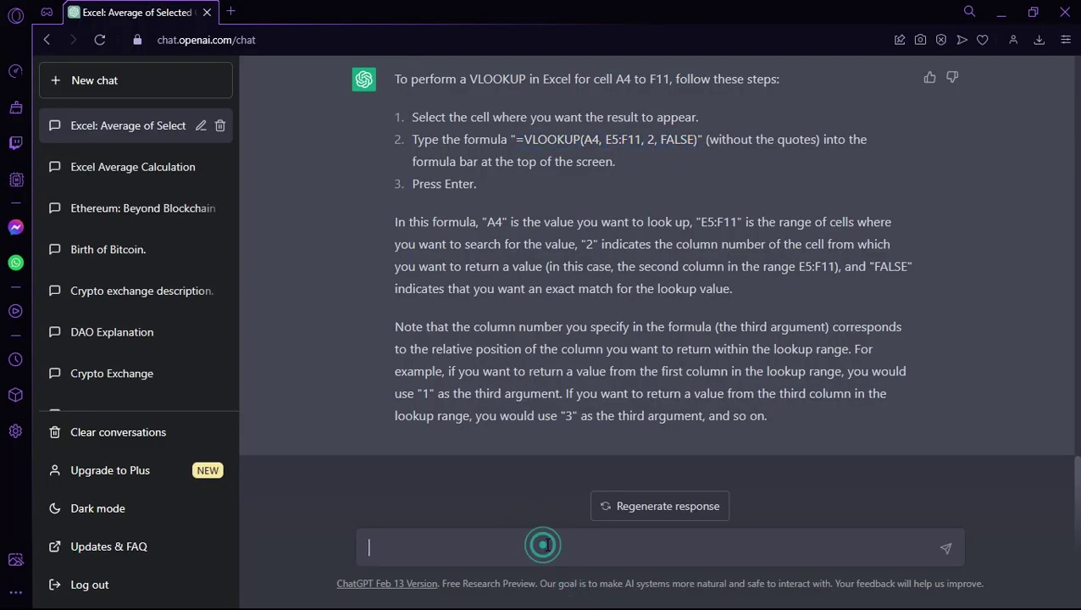
key("ctrl+v")
key("Return")
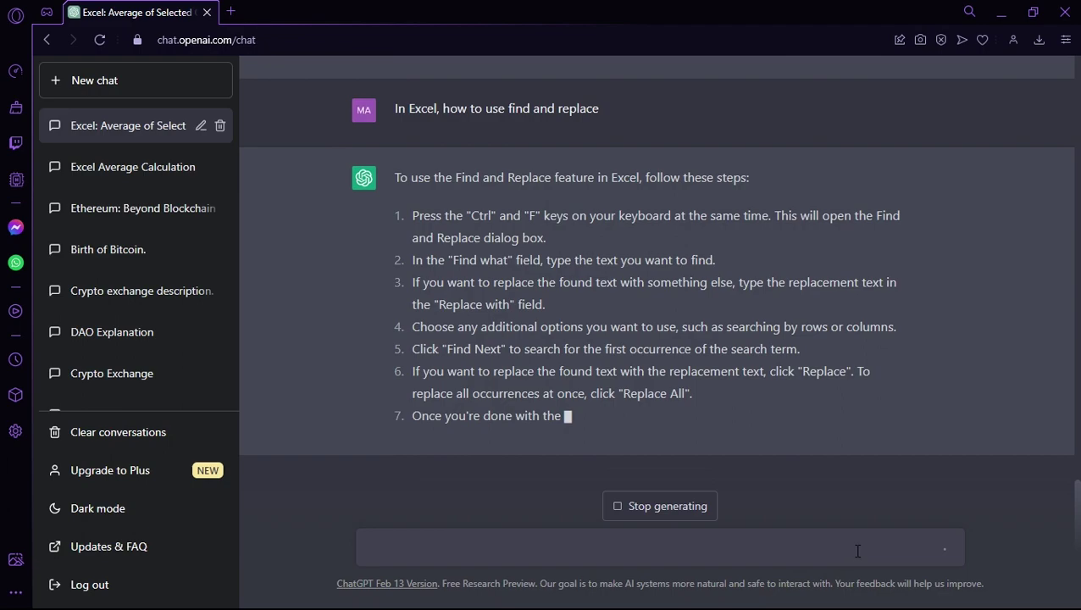
Step: Return to the Excel workbook and set up Find and Replace to find TRF and replace it with BTC
key("super")
left_click(631, 598)
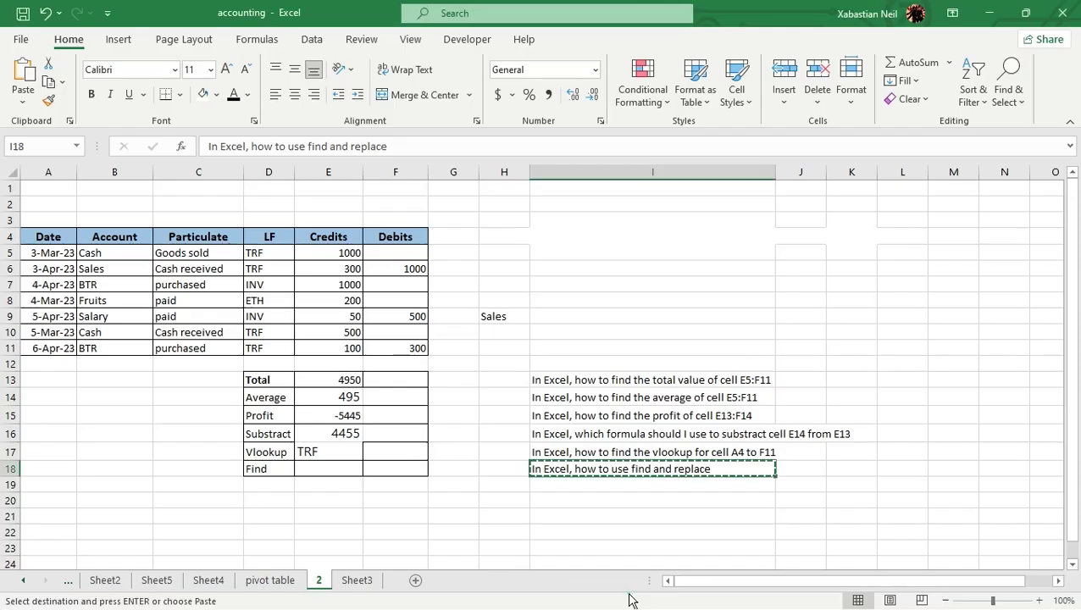
left_click(326, 467)
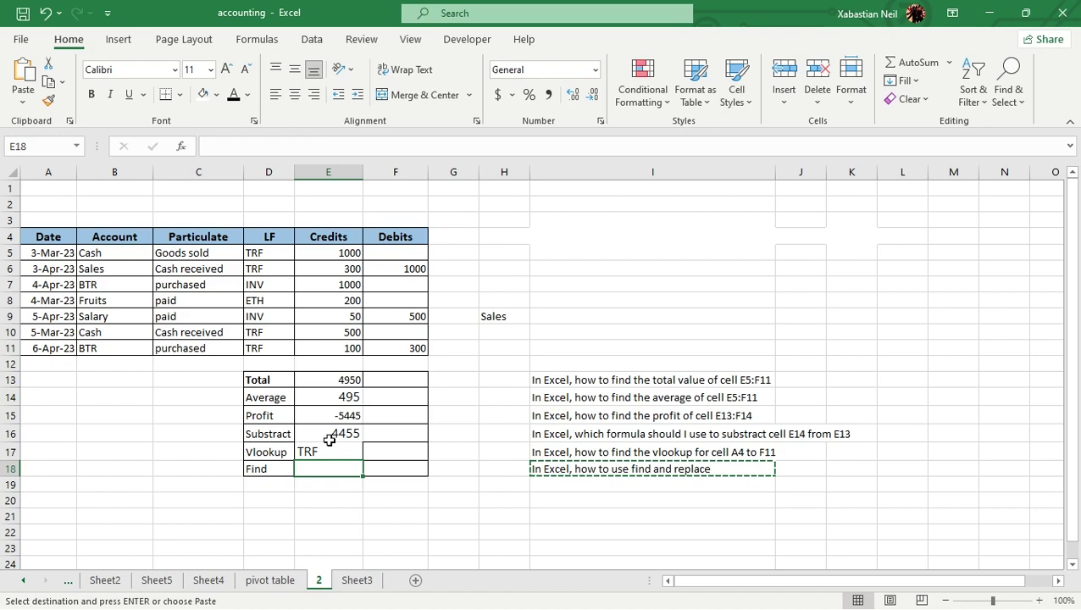
key("ctrl+f")
left_click_drag(519, 209, 580, 200)
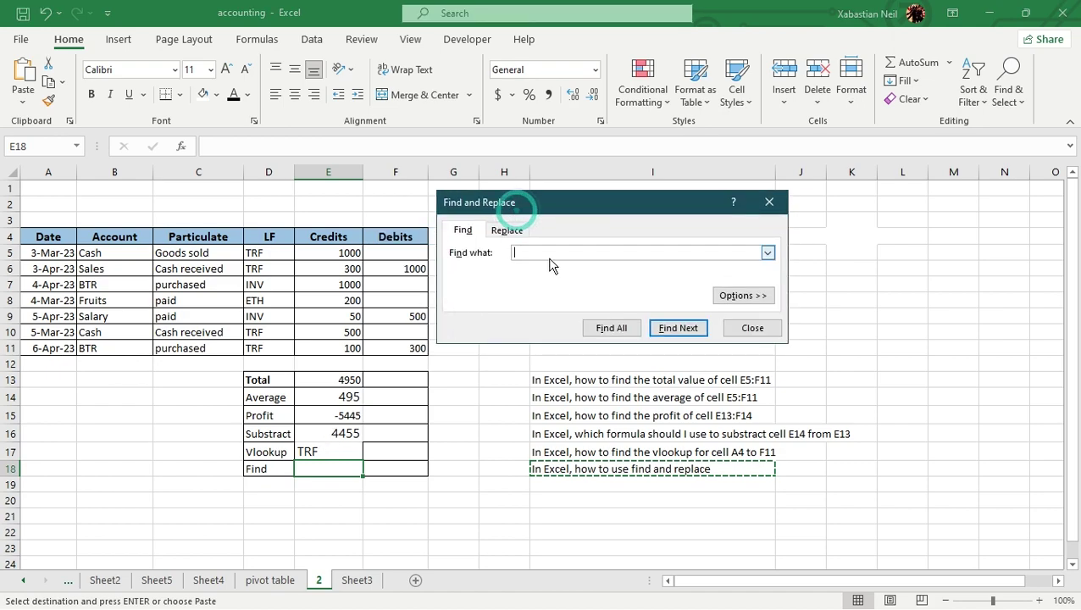
left_click(508, 230)
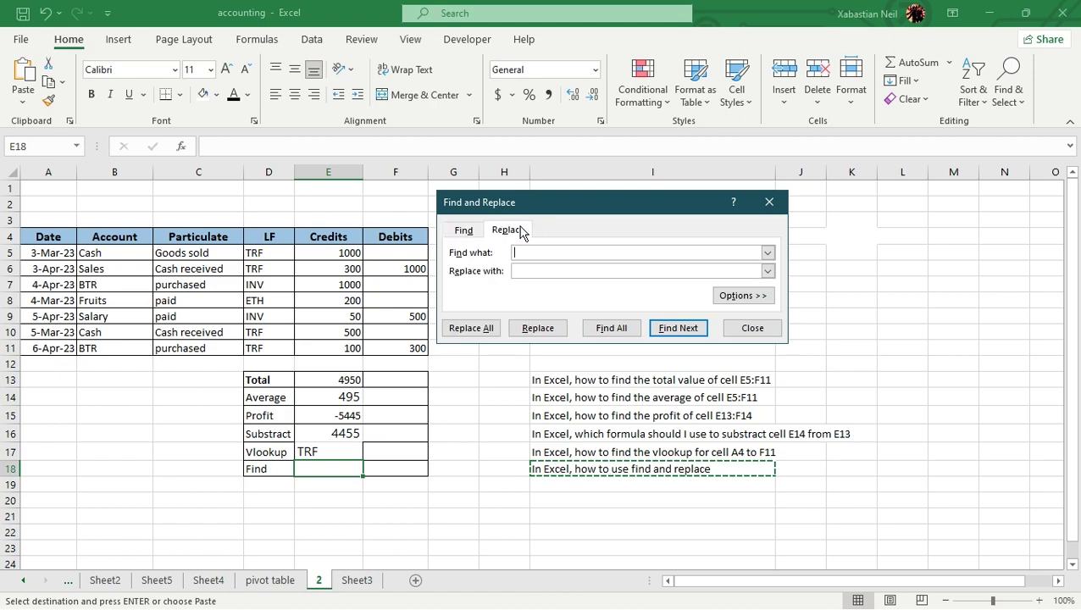
left_click(560, 255)
left_click(551, 269)
Step: Step through the TRF matches in the LF column one after another
left_click(685, 329)
left_click(685, 329)
left_click(686, 329)
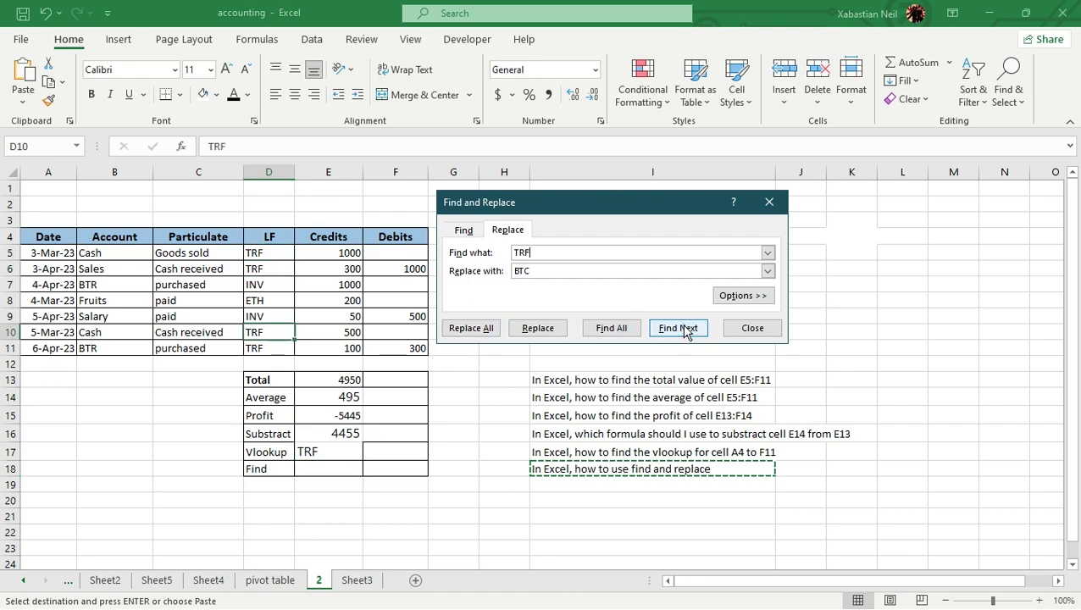
left_click(685, 329)
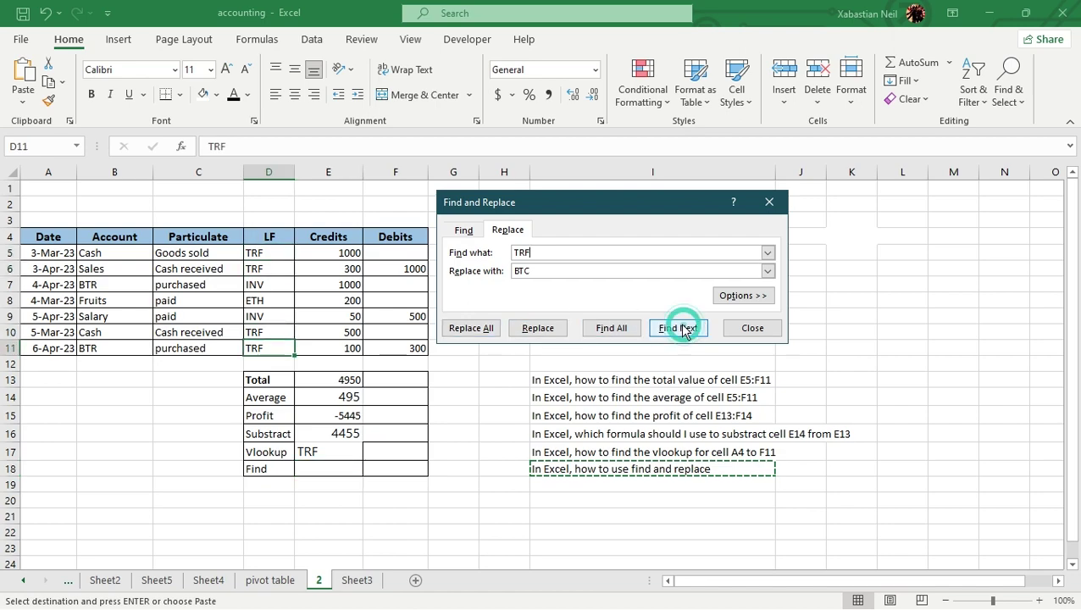
Step: Replace all occurrences of TRF with BTC in the sheet and close Find and Replace
left_click(494, 333)
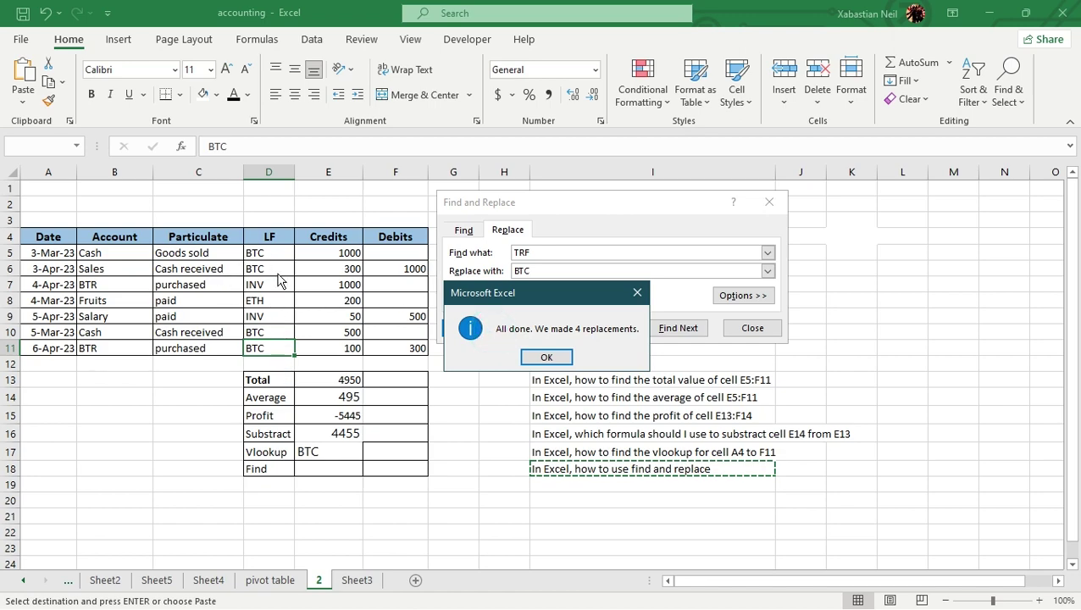
left_click(553, 359)
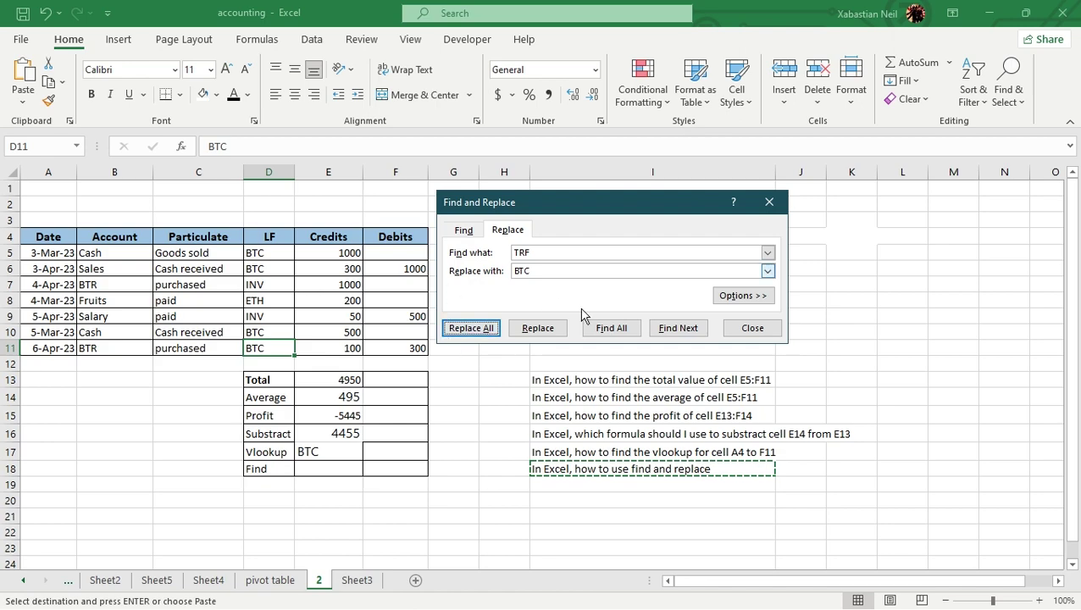
left_click(770, 203)
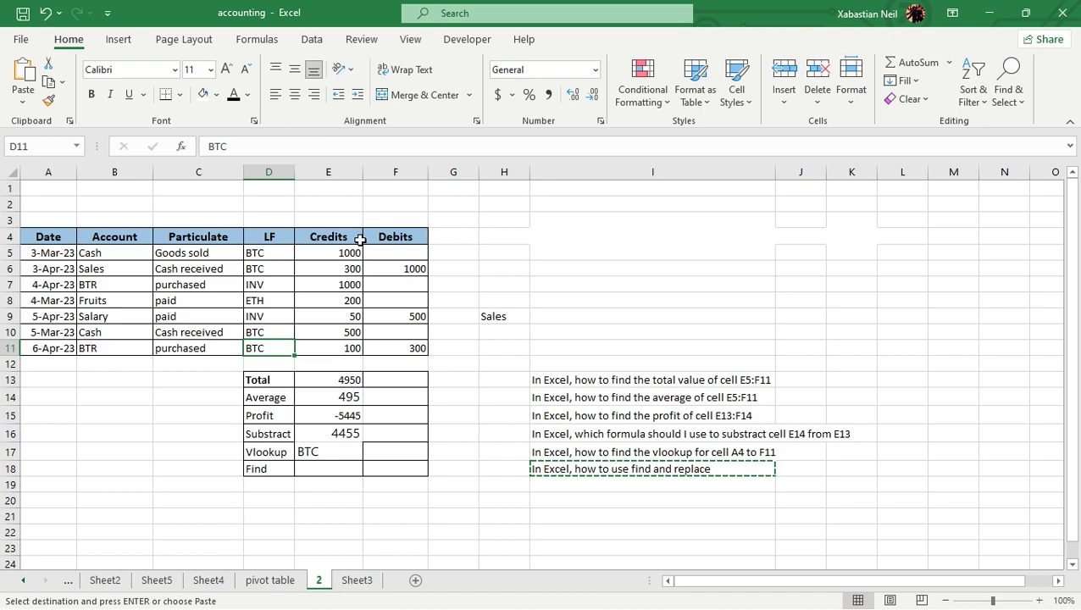
key("F2")
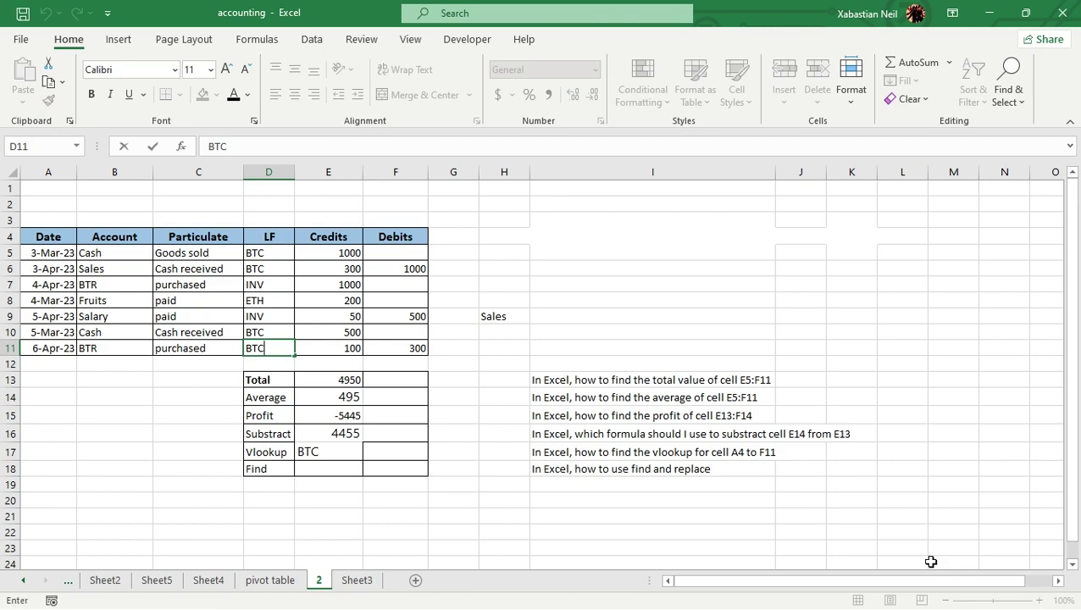